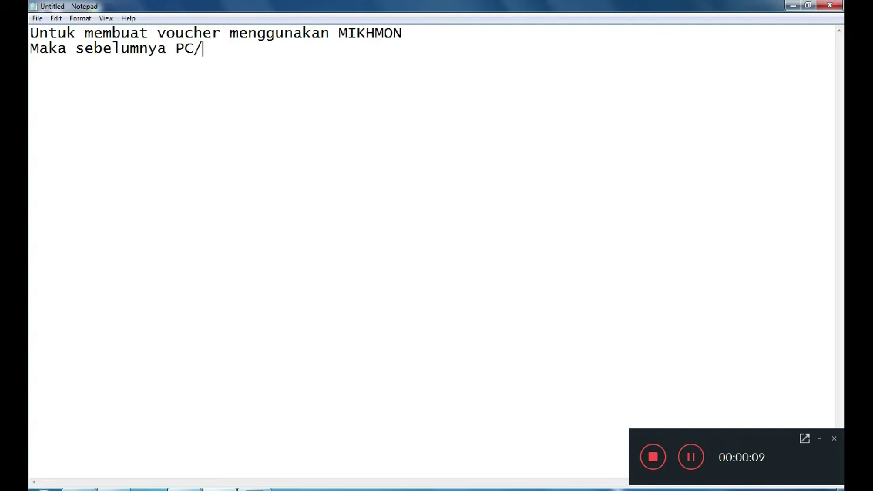
# Complete the note's second line as "Maka sebelumnya PC/Laptop harus terhubung/Login ke Jaringan Mikrotik".
pyautogui.write('ter')
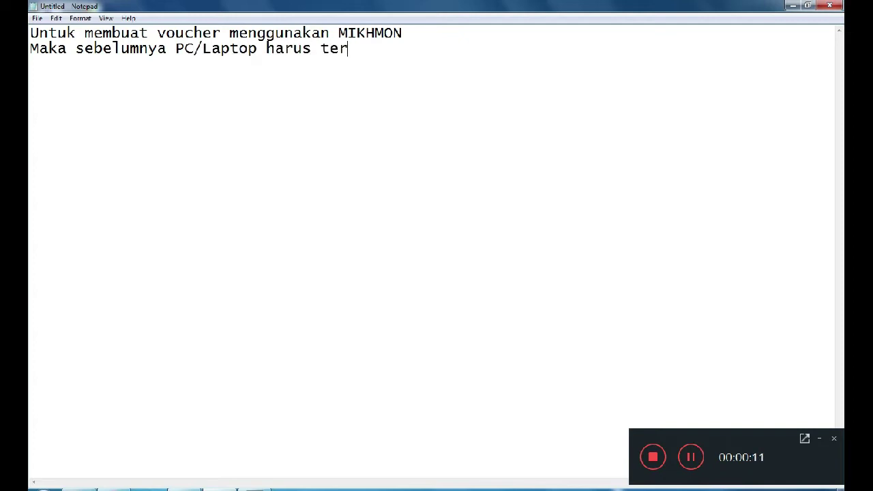
pyautogui.write('hubung/Login ke Jati')
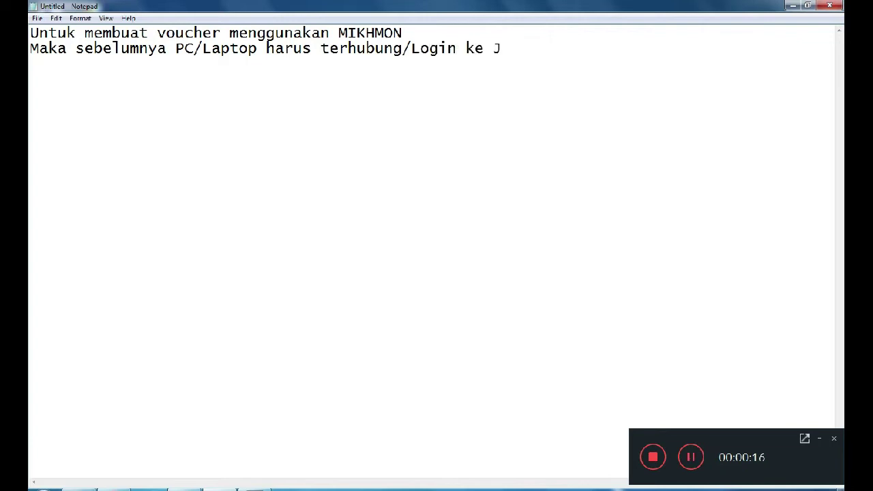
pyautogui.press('BackSpace')
pyautogui.press('BackSpace')
pyautogui.write('ringan Mikrotik')
# Add the lines "Lalu..." and "Ikuti Videonya..." after a blank line, and highlight the "PC/Laptop harus terhubung/Login ke Jaringan Mikrotik" requirement.
pyautogui.press('Return')
pyautogui.press('Return')
pyautogui.write('Lalu...')
pyautogui.press('Return')
pyautogui.write('Ikuti Videonya')
pyautogui.hotkey('shift', 'Home')
pyautogui.press('BackSpace')
pyautogui.write('...')
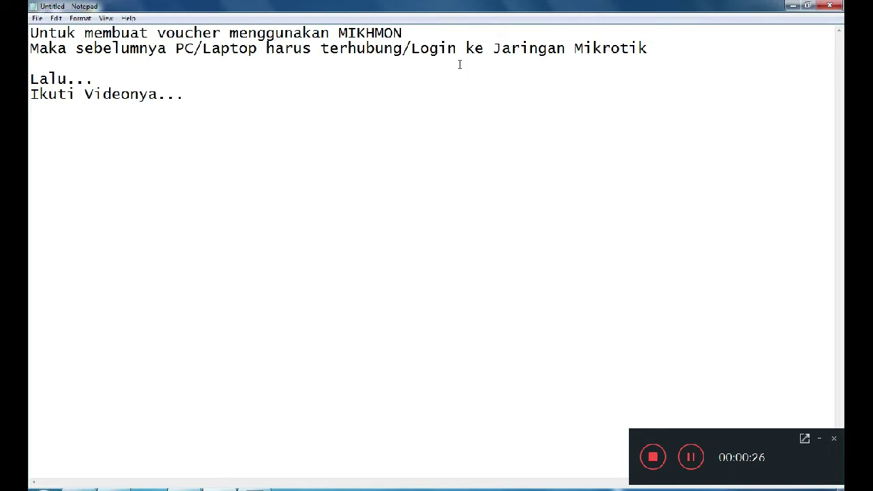
pyautogui.moveTo(668, 41); pyautogui.dragTo(176, 46)
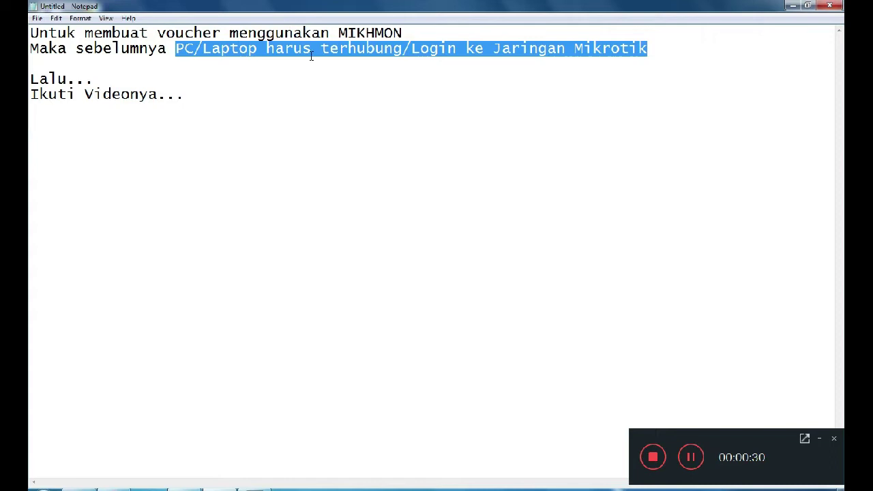
# Launch MikhmonServer.exe from the Mikhmon Server folder and start the server.
pyautogui.click(793, 6)
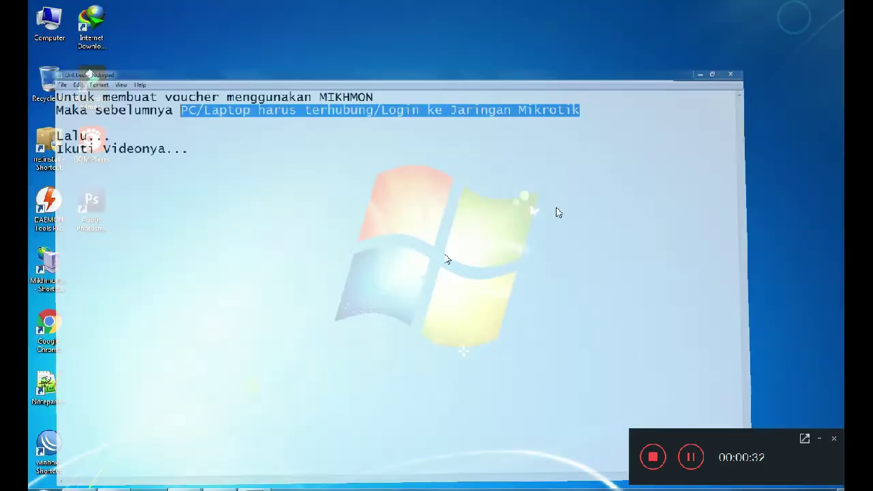
pyautogui.click(79, 489)
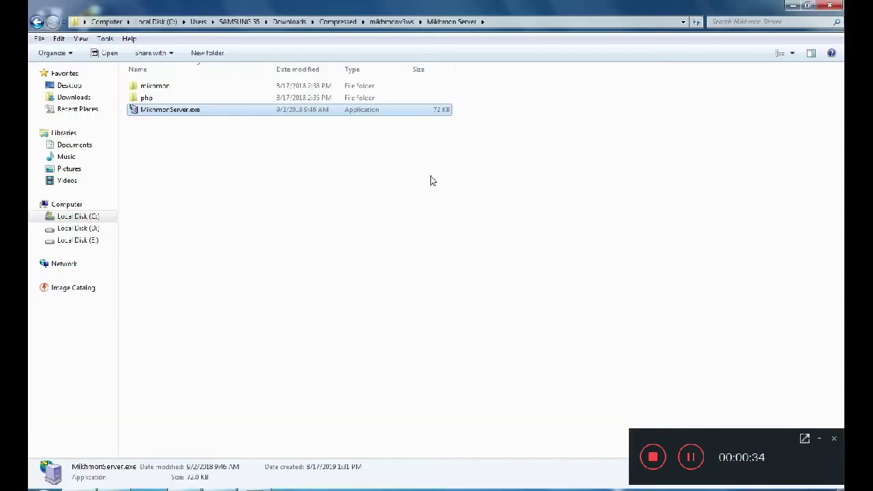
pyautogui.doubleClick(170, 112)
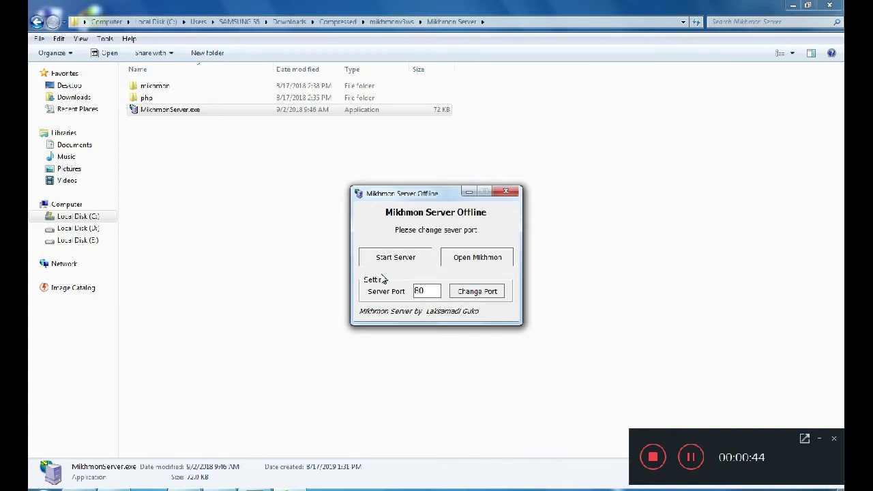
pyautogui.click(392, 262)
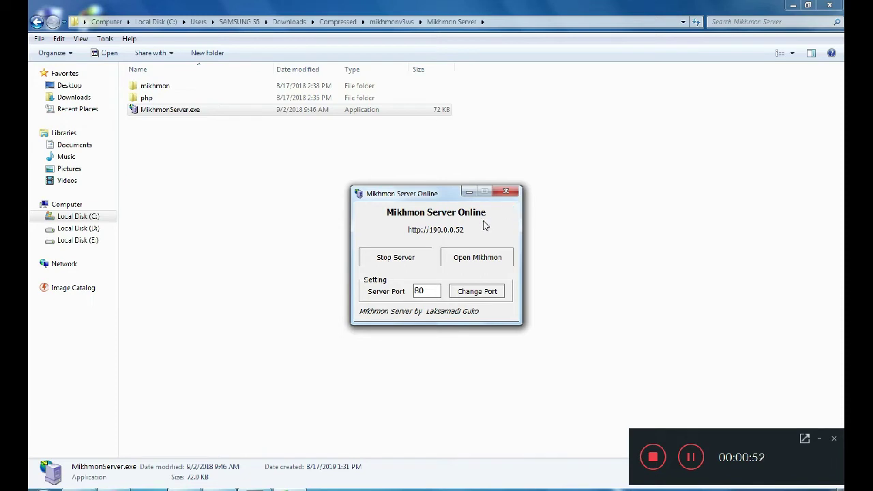
# Switch to Notepad and add the line "Pastikan MIKHMON SERVER ONLINE / ADA TANDA LINGKARAN HIJAU" at the end of the note.
pyautogui.hotkey('alt', 'Tab')
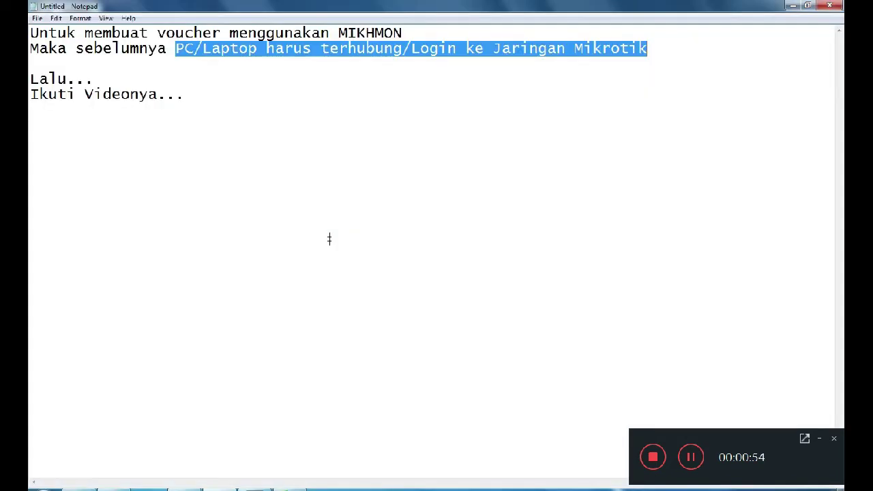
pyautogui.click(325, 113)
pyautogui.write('Pastikan MIKHMON SERVER ONLINE / ADA T')
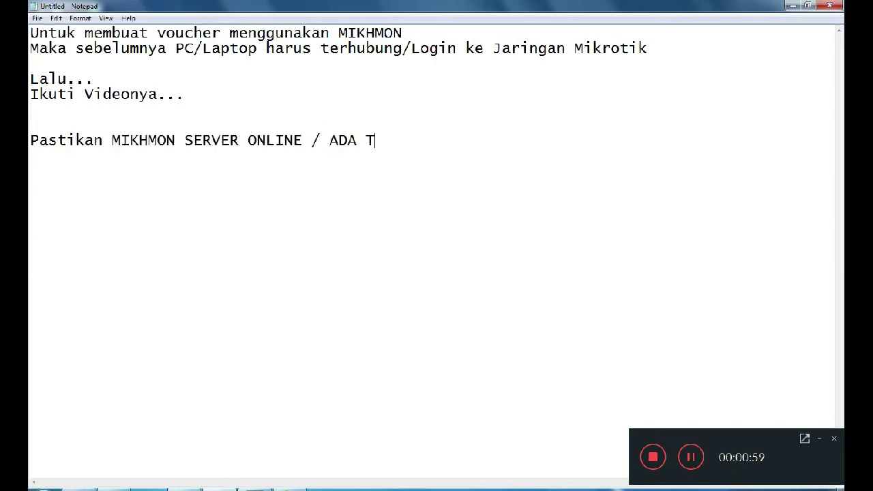
pyautogui.write('ANDA LINGKARAN HIJAU')
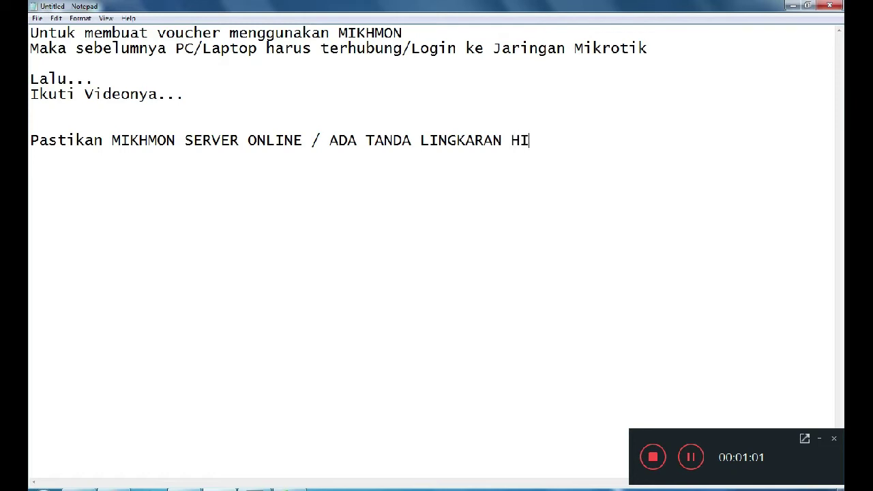
# Open Mikhmon in the browser from the server window, log in with the prefilled credentials and open the LSA STORE router session.
pyautogui.click(793, 6)
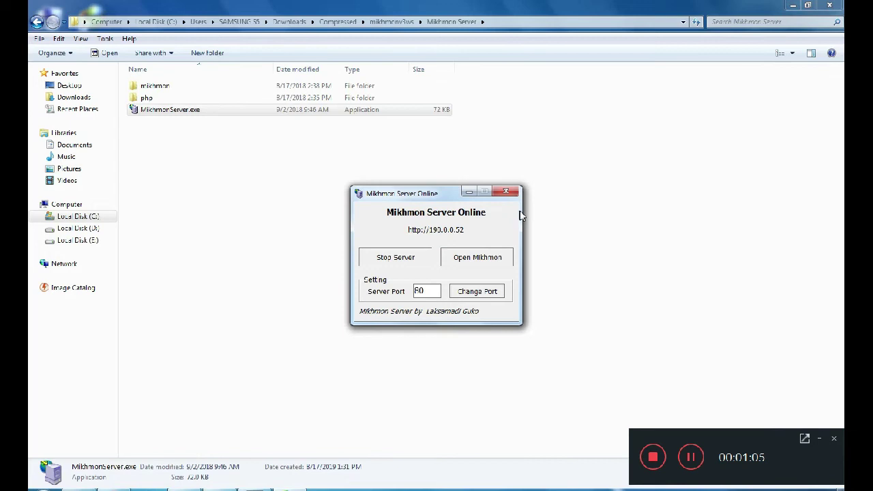
pyautogui.click(471, 265)
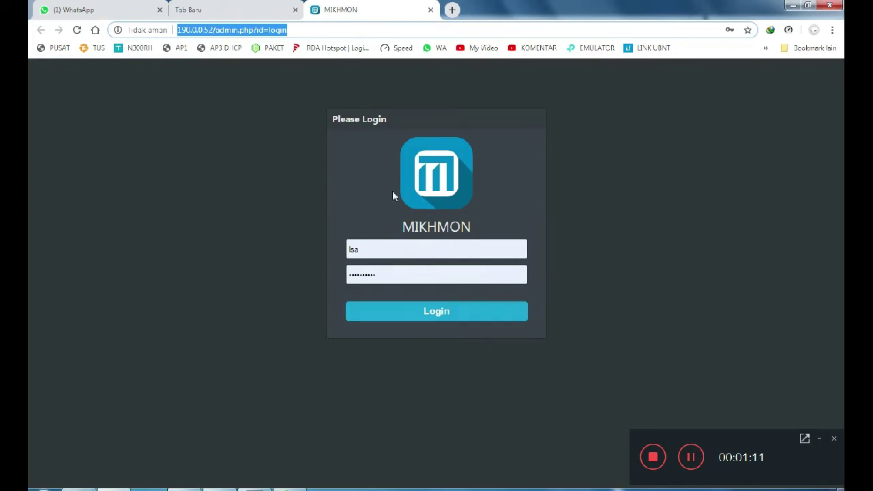
pyautogui.click(451, 318)
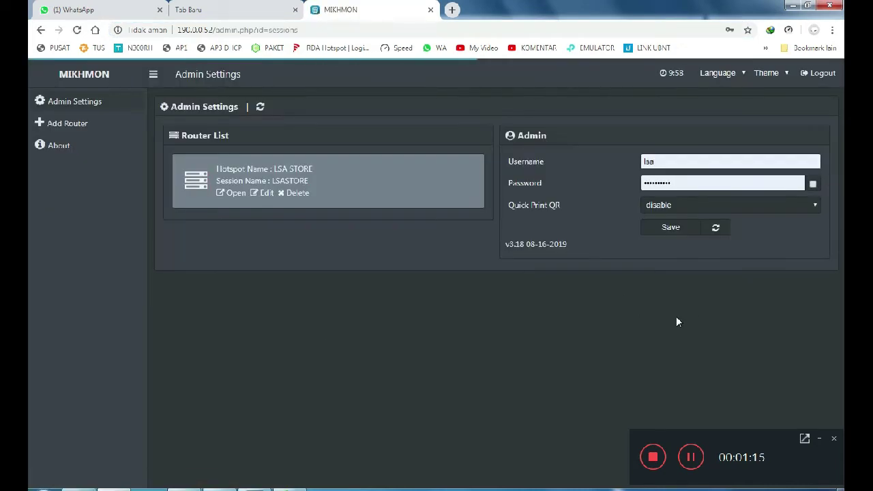
pyautogui.click(236, 194)
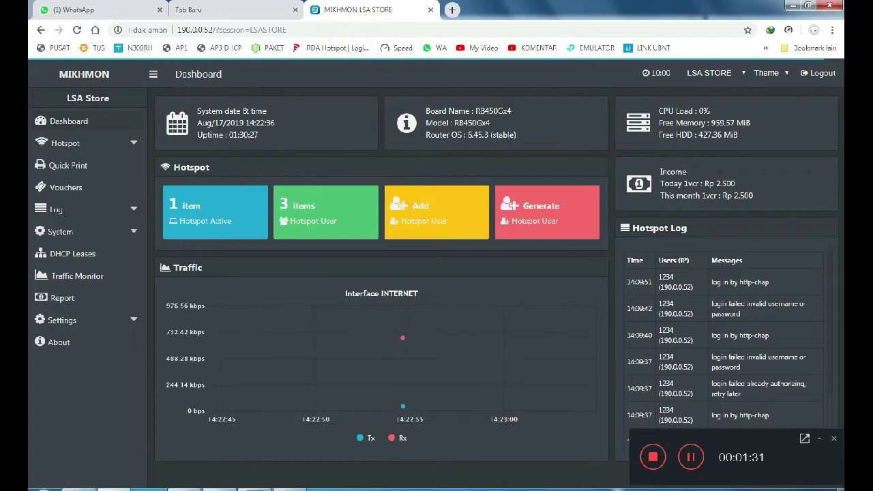
# Open the Generate User form for hotspot users.
pyautogui.click(56, 147)
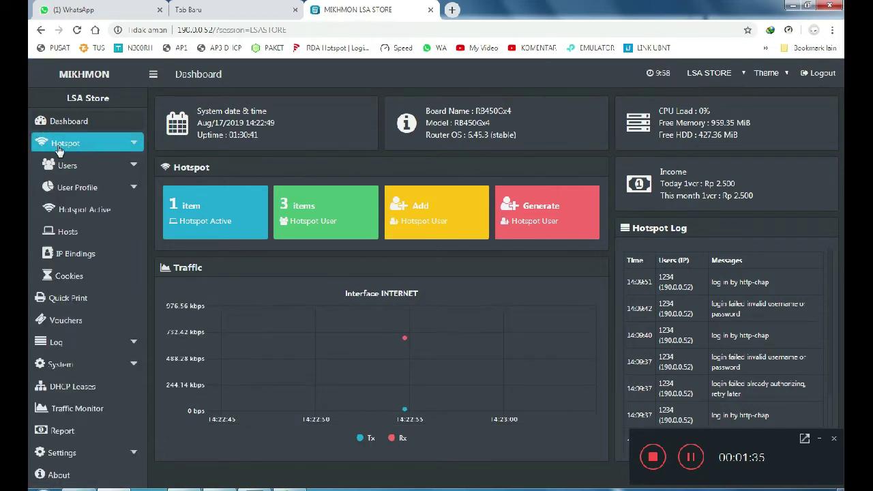
pyautogui.click(66, 168)
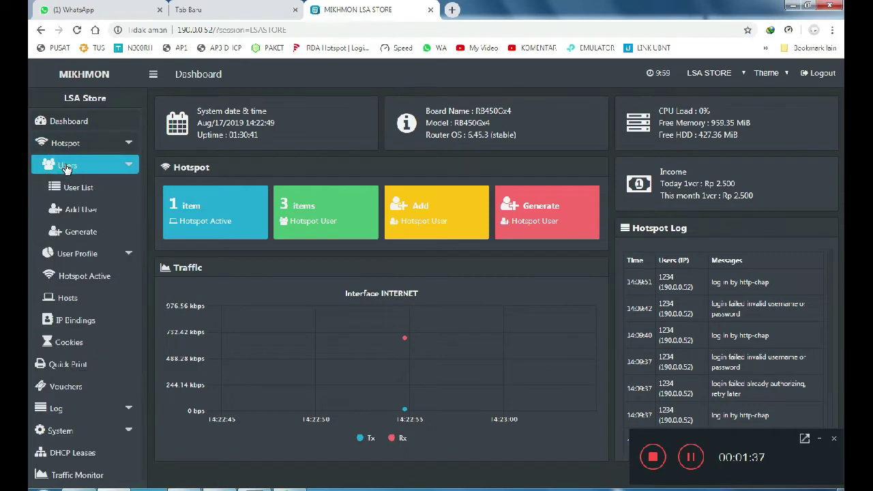
pyautogui.click(76, 234)
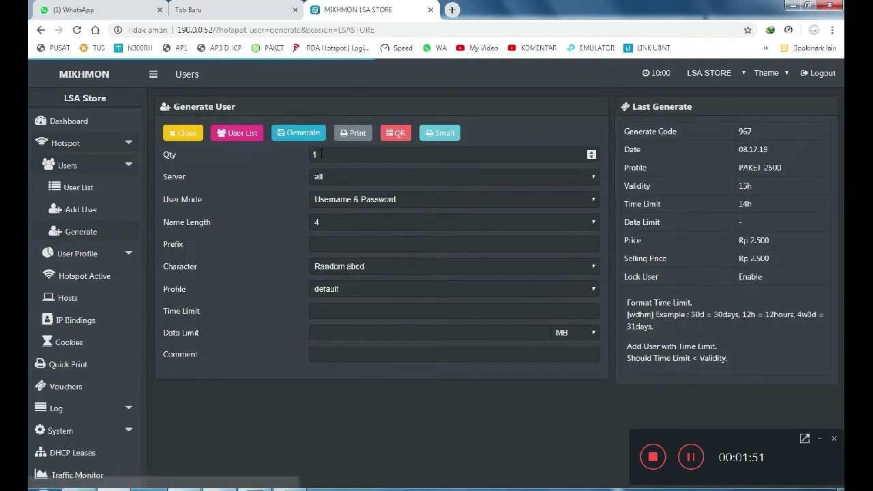
# Examine the Qty, User Mode and Name Length fields in the Generate User form.
pyautogui.click(326, 154)
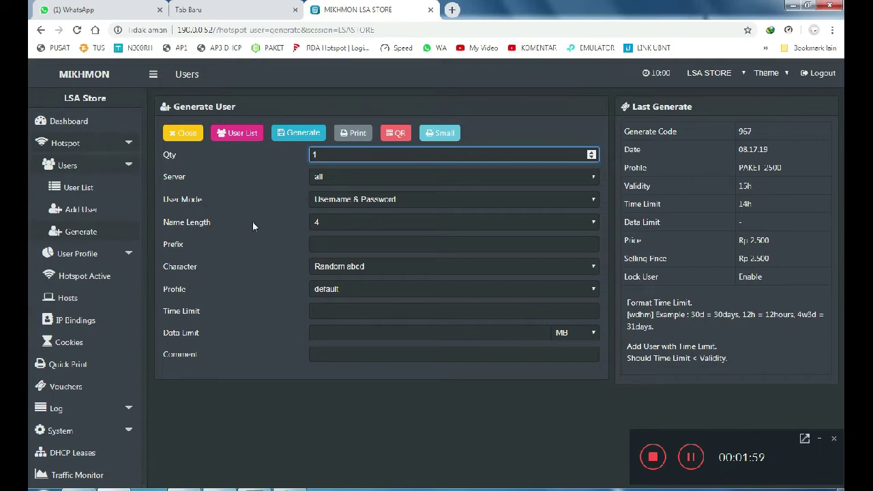
pyautogui.doubleClick(180, 156)
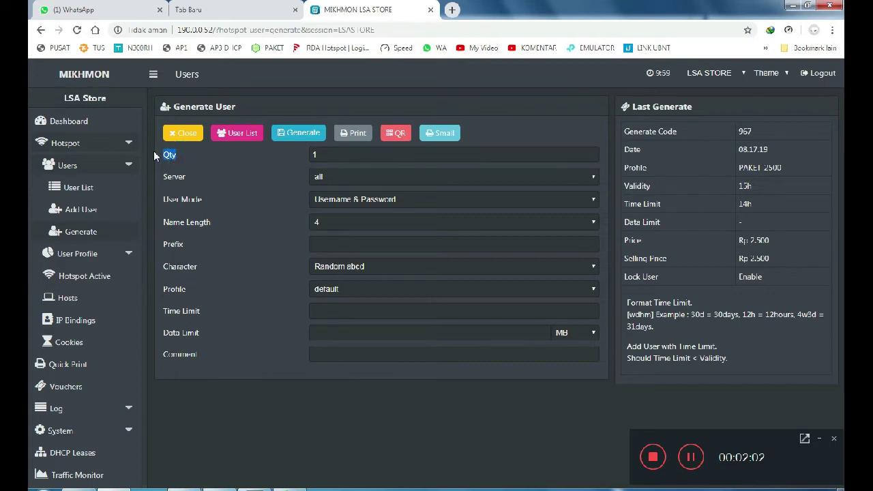
pyautogui.click(201, 199)
pyautogui.moveTo(201, 198); pyautogui.dragTo(150, 193)
pyautogui.click(215, 223)
pyautogui.moveTo(202, 199); pyautogui.dragTo(164, 204)
pyautogui.moveTo(216, 222); pyautogui.dragTo(158, 223)
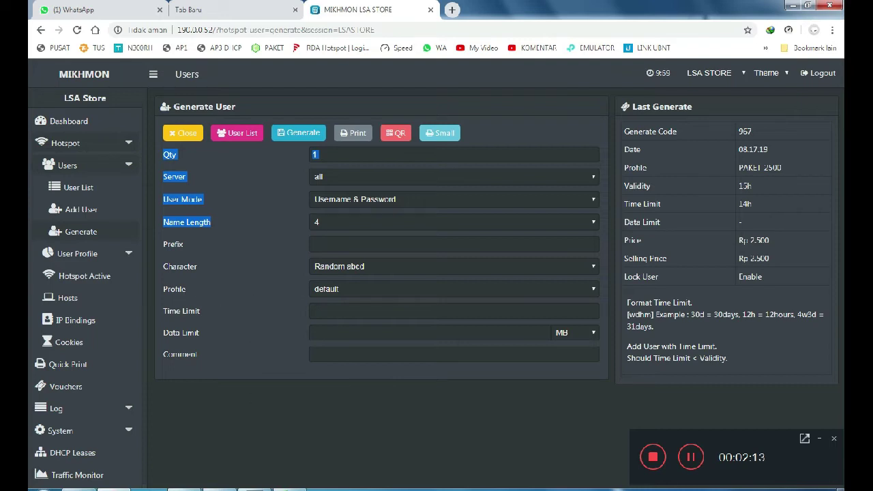
pyautogui.click(224, 372)
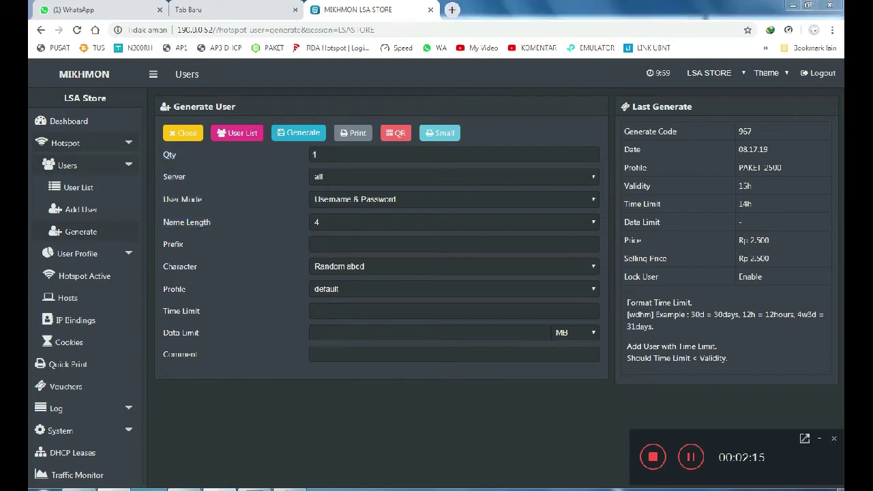
# Switch to Notepad and add the heading "Yang perlu diperhatikan :" followed by the line "Qty = Jumlah Voucher yang akan dibuat".
pyautogui.hotkey('alt', 'Tab')
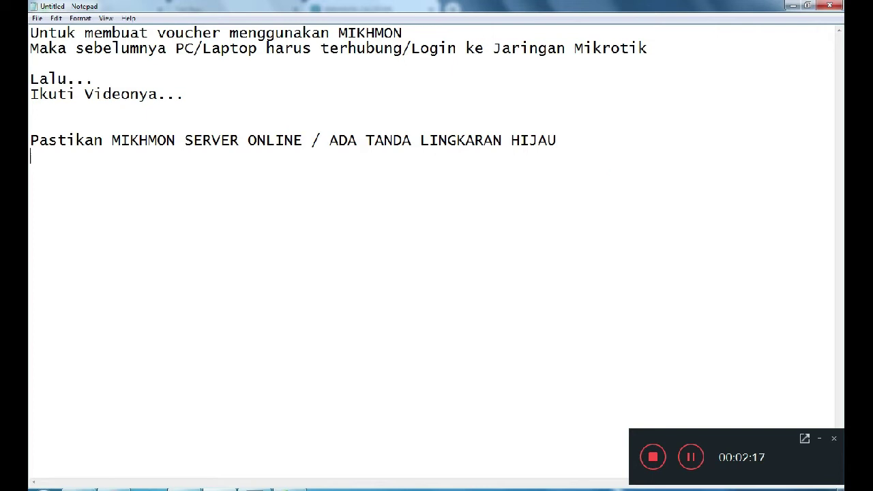
pyautogui.write('Yang perlu d')
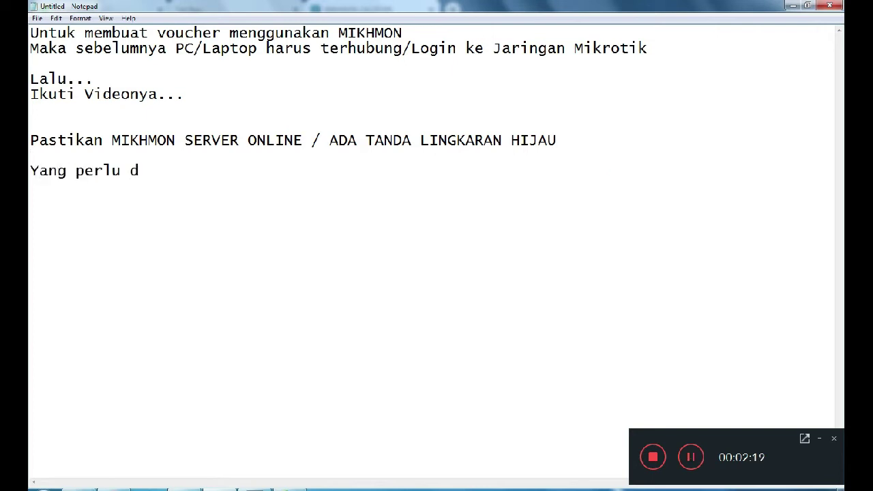
pyautogui.write('iperhatikan :')
pyautogui.press('Return')
pyautogui.press('Return')
pyautogui.write('Q')
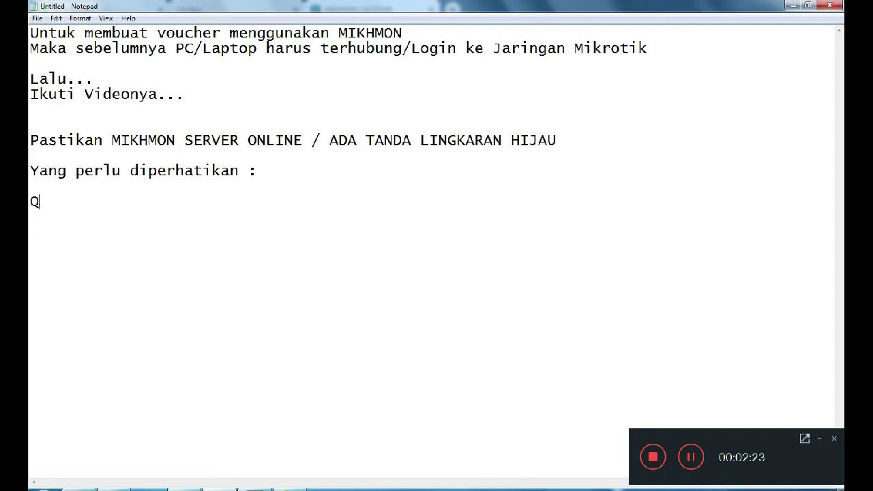
pyautogui.write('ty = Jumlah ')
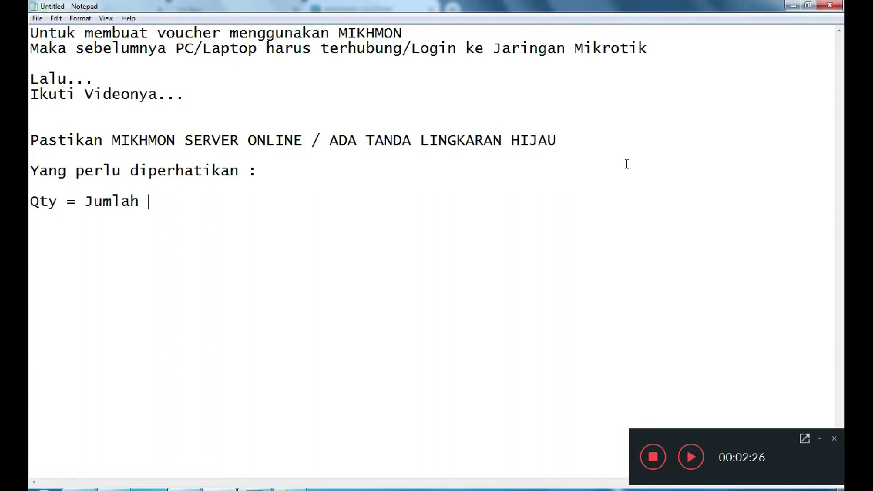
pyautogui.write('Voucher yang akan dibuat')
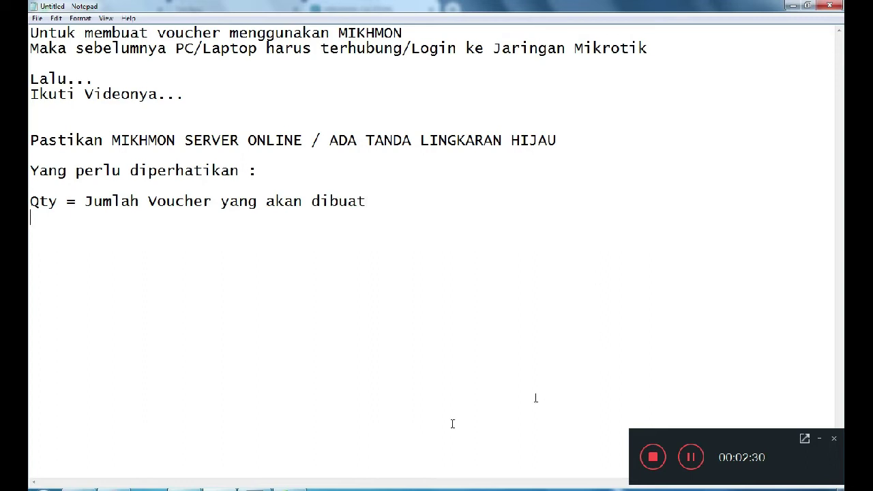
# Check the form's field names in the browser, then add "User Mode = Mau pakau 1 baris kode voucher / username & Password" to the Notepad note.
pyautogui.hotkey('alt', 'Tab')
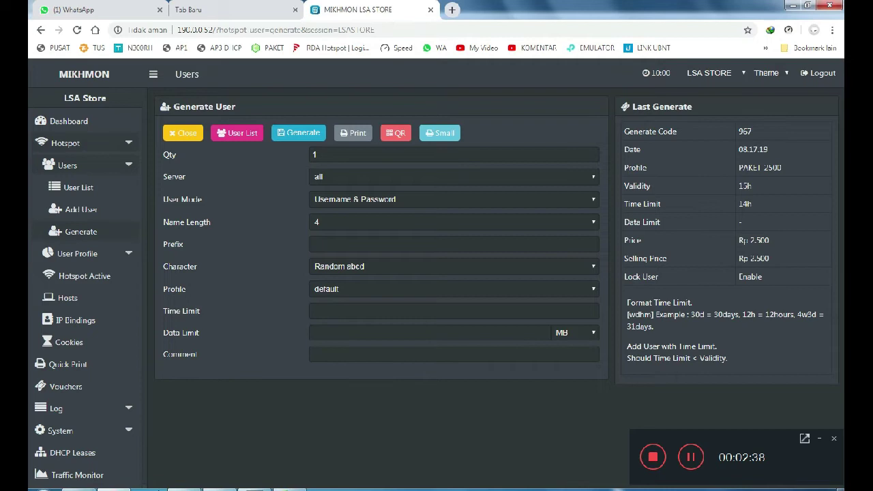
pyautogui.click(246, 489)
pyautogui.press('Return')
pyautogui.write('Us')
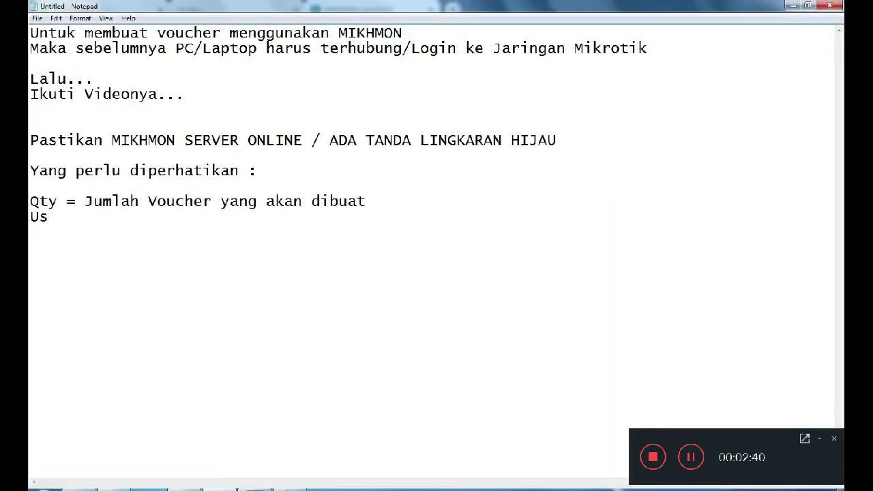
pyautogui.write('er Mode = Mau p')
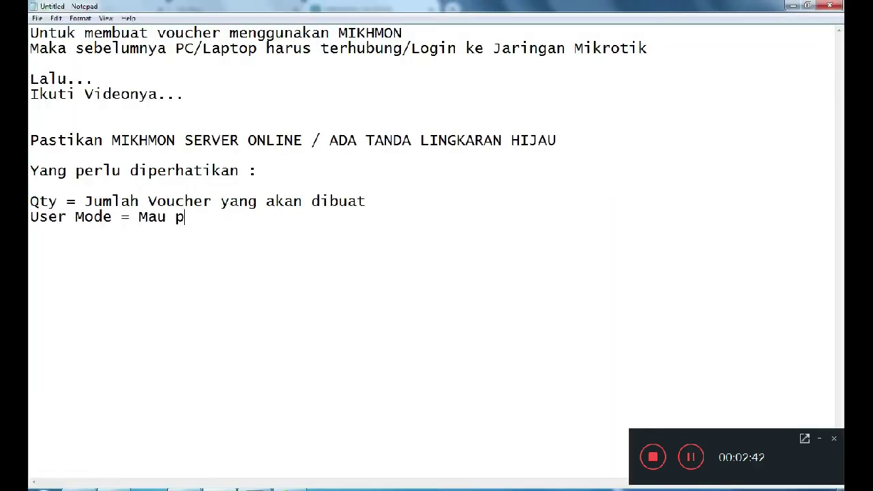
pyautogui.write('akau 1 baris kode ')
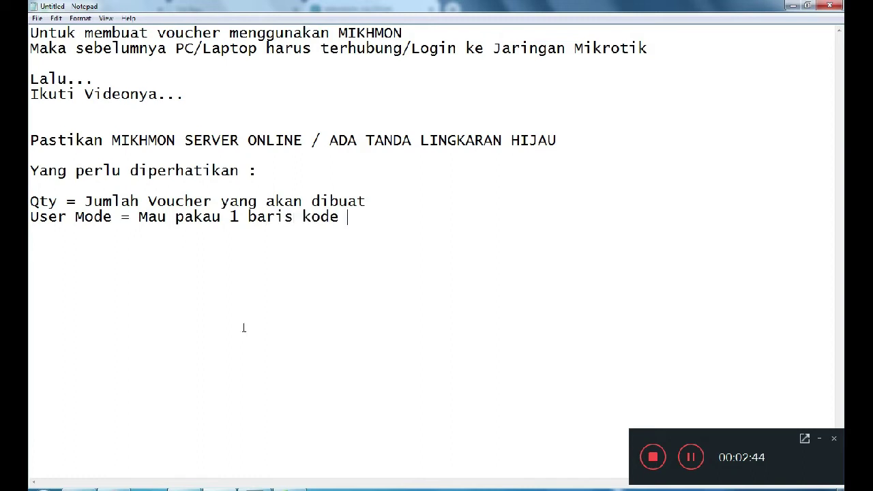
pyautogui.write('voucher / u')
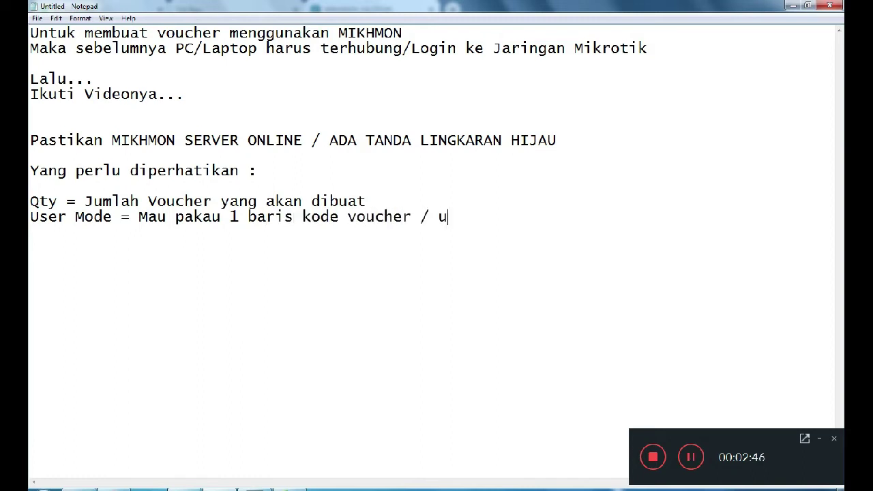
pyautogui.write('sername & Password')
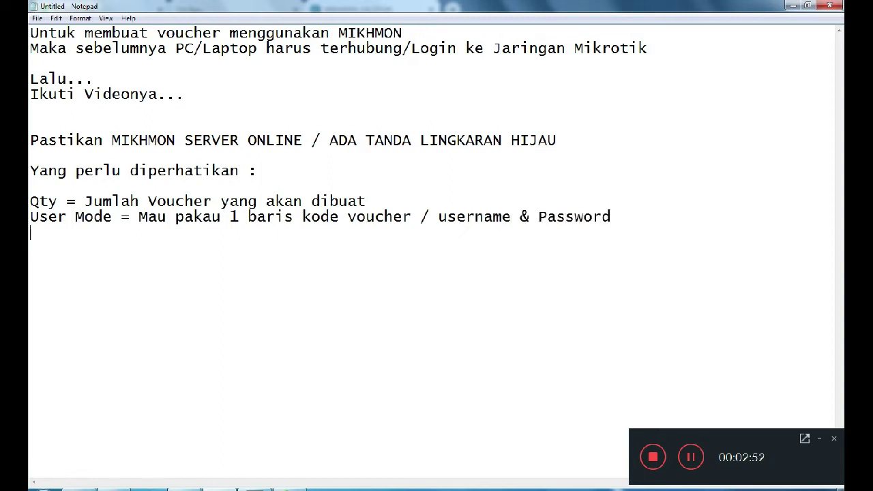
# Check the Name Length label in the browser form, then add "Name Length = Panjang Karakter Kode Voucher" to the Notepad note.
pyautogui.hotkey('alt', 'Tab')
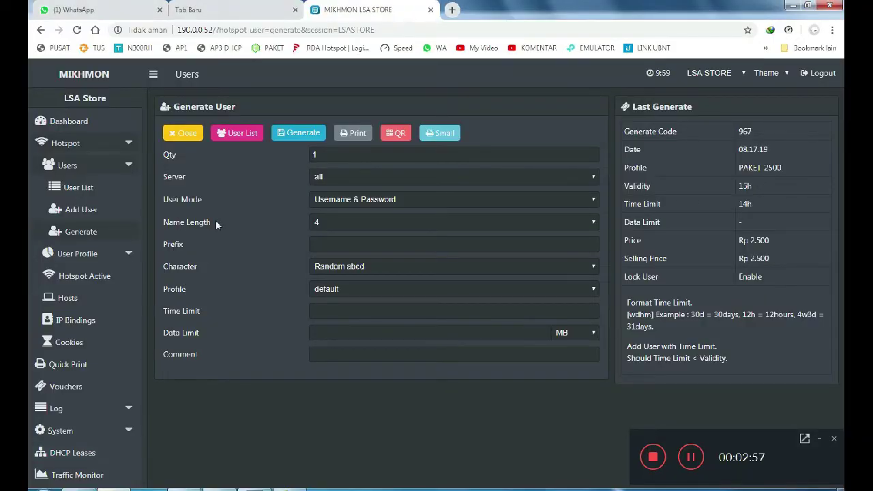
pyautogui.moveTo(211, 221); pyautogui.dragTo(162, 222)
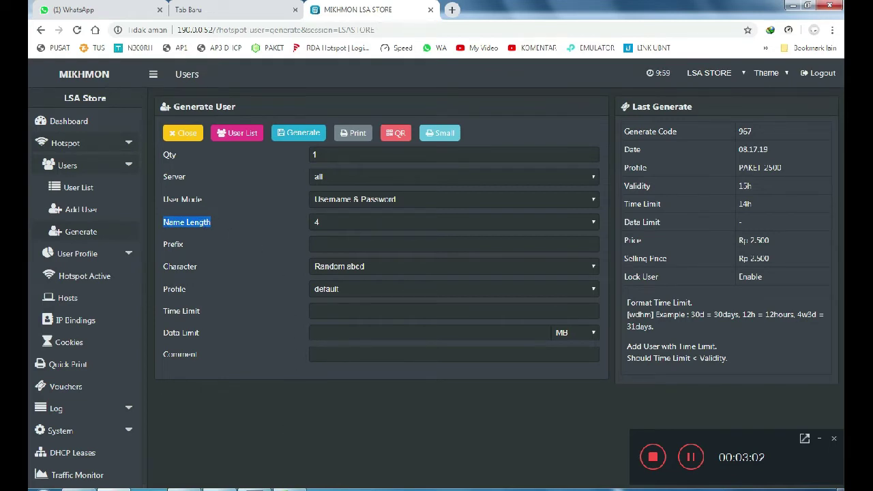
pyautogui.hotkey('alt', 'Tab')
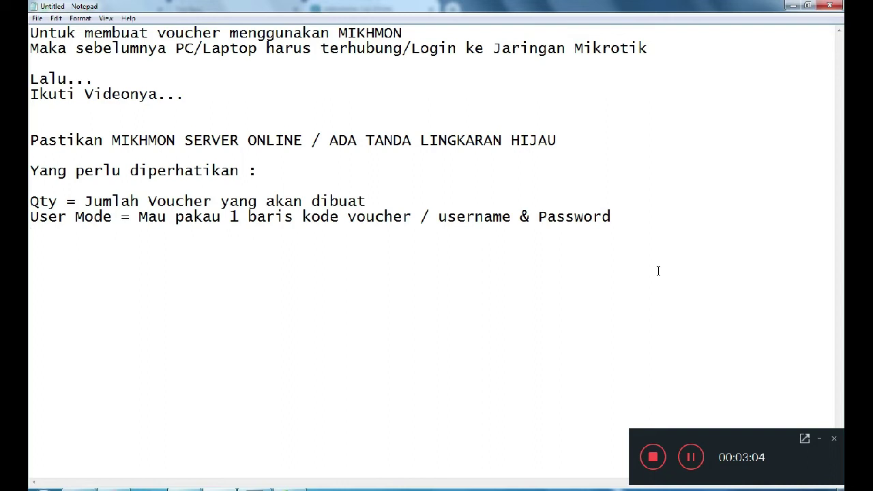
pyautogui.write('Name Length =')
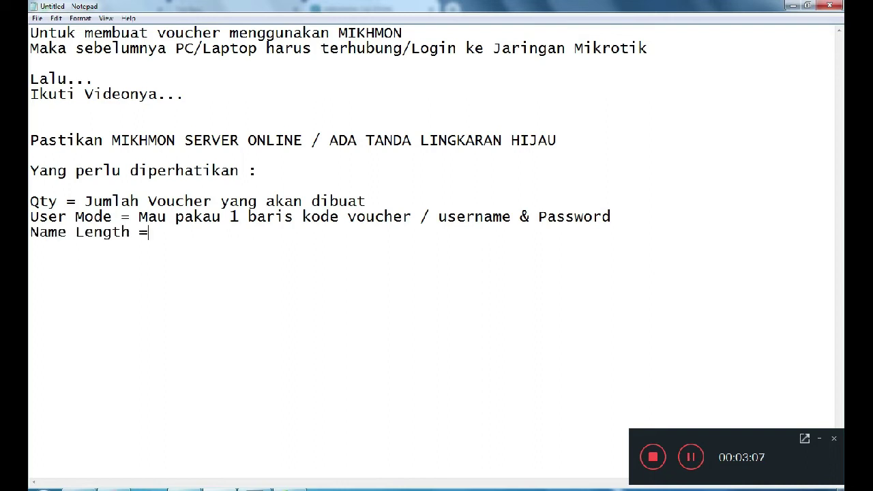
pyautogui.write(' Panjang Karakter')
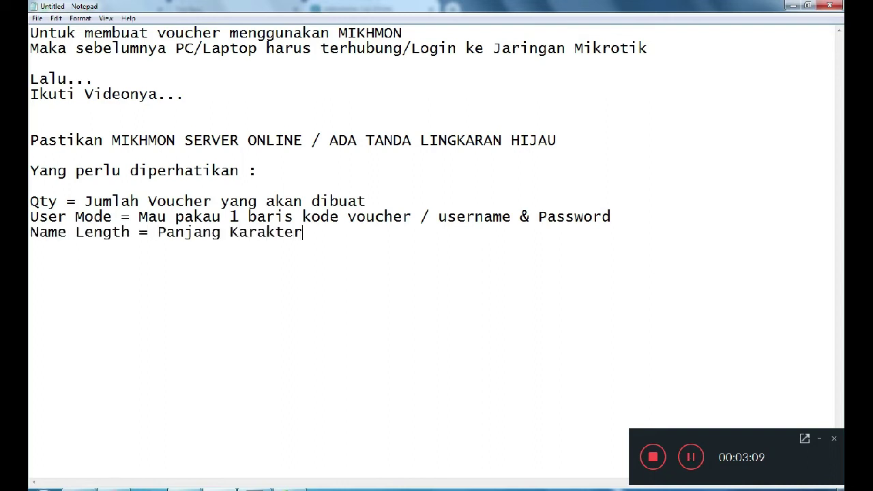
pyautogui.write(' Kode Voucher')
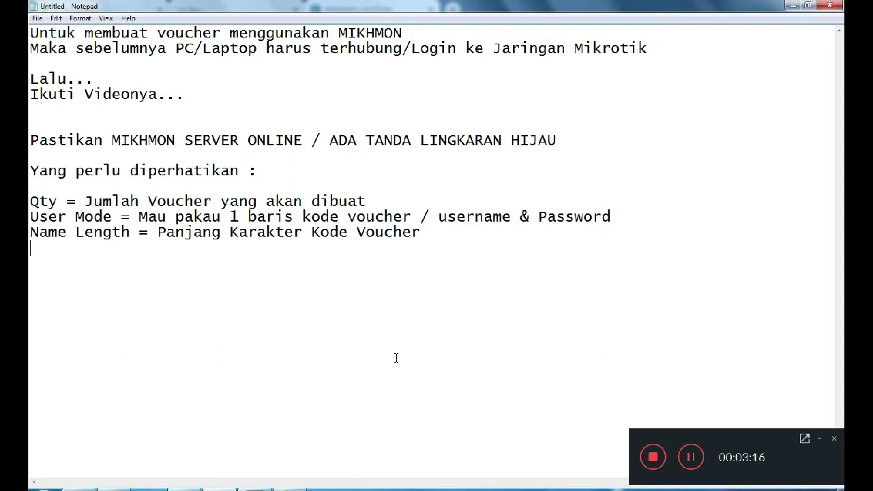
pyautogui.press('Return')
# Insert "/jumlah" after "Panjang" in the Name Length line of the note.
pyautogui.click(220, 232)
pyautogui.write('/jumlah')
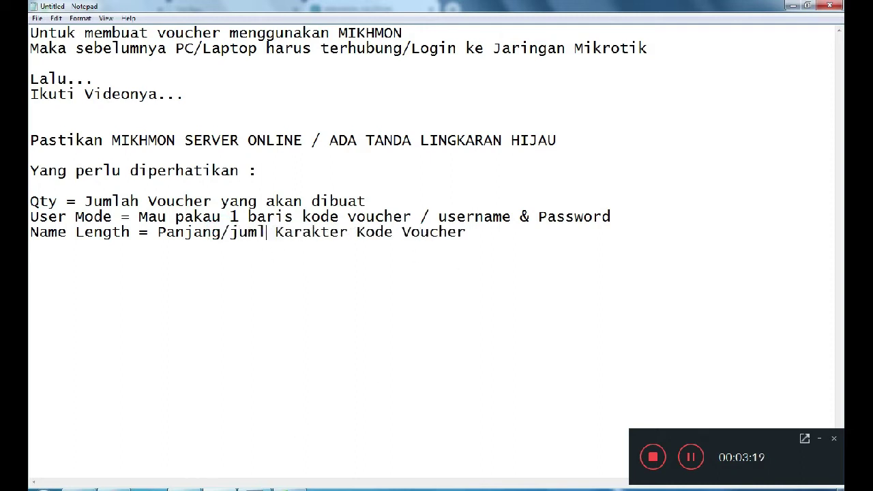
pyautogui.click(216, 251)
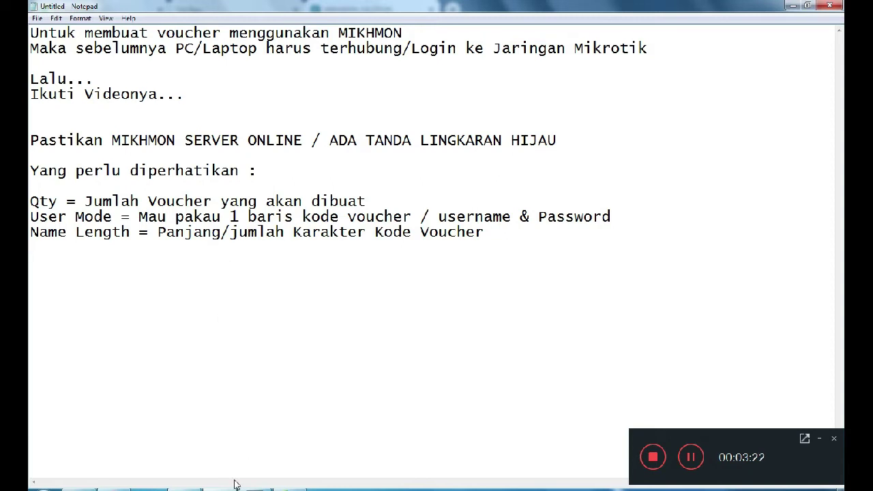
# Switch to the browser and review the available Character and Profile options in the Generate User form.
pyautogui.hotkey('alt', 'Tab')
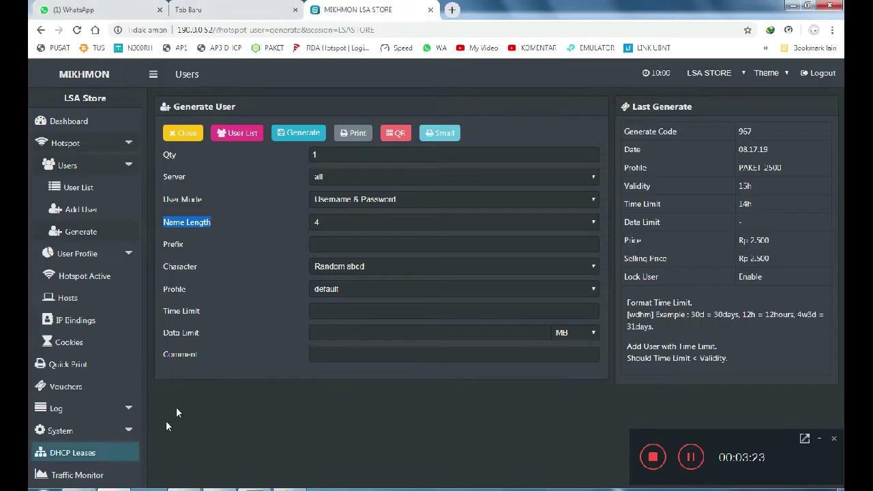
pyautogui.click(247, 264)
pyautogui.moveTo(195, 266); pyautogui.dragTo(333, 271)
pyautogui.click(333, 270)
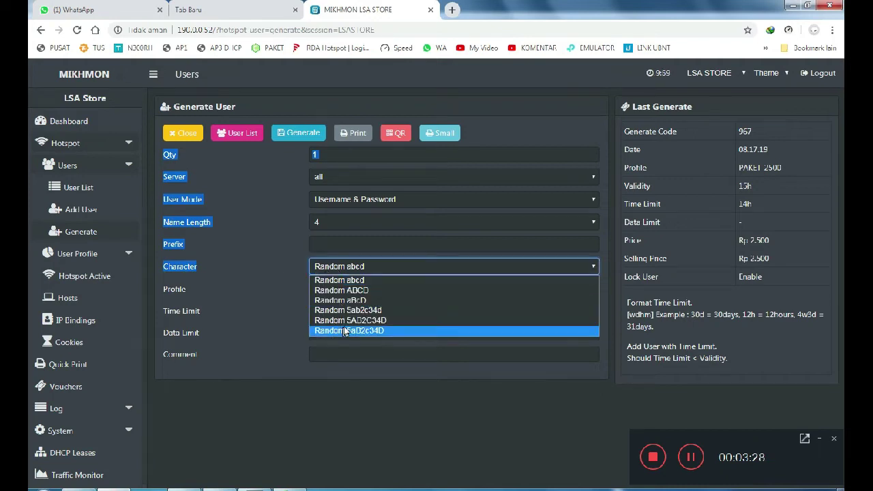
pyautogui.click(238, 280)
pyautogui.click(239, 283)
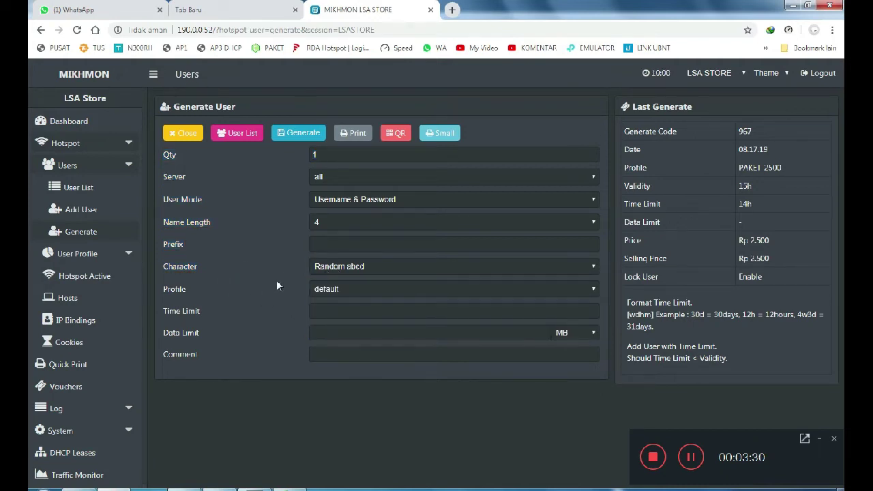
pyautogui.click(335, 291)
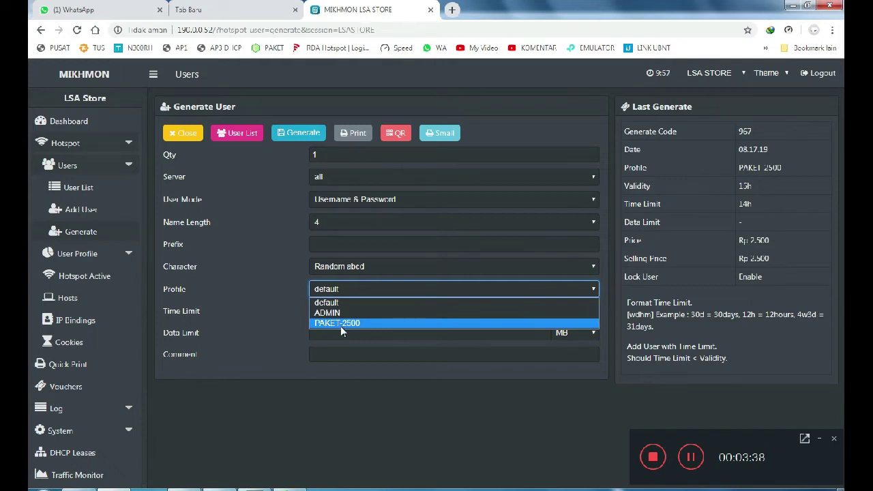
# Return to Notepad and add the line "Profile = Sesuai Paket Voucher yang akan dibuat" below the Name Length explanation.
pyautogui.hotkey('alt', 'Tab')
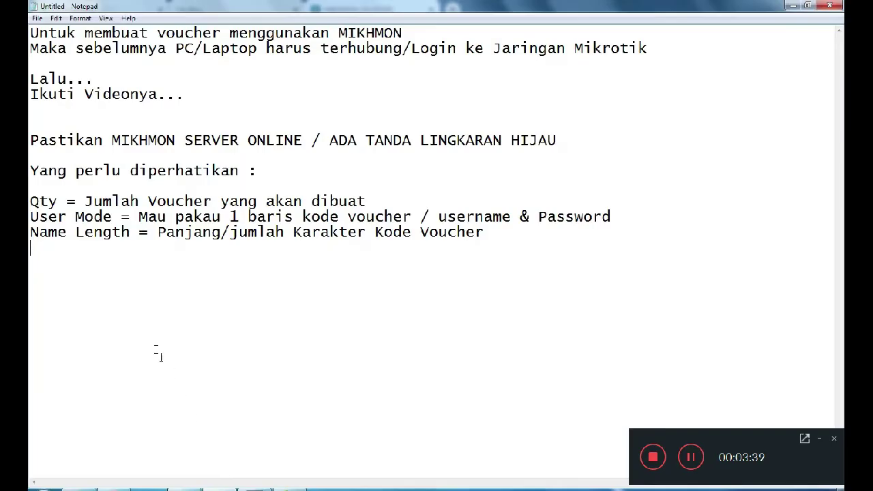
pyautogui.write('Profile = ')
pyautogui.write('Sesuai Paket')
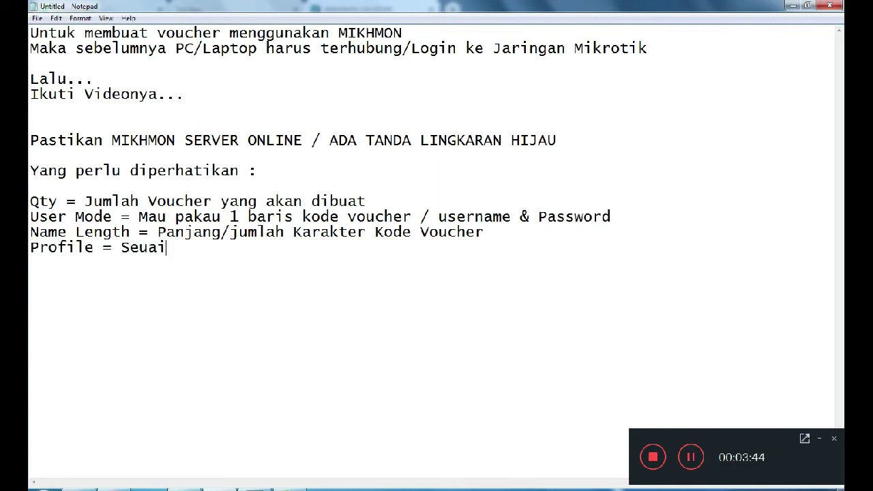
pyautogui.write(' Voucher yang akan ')
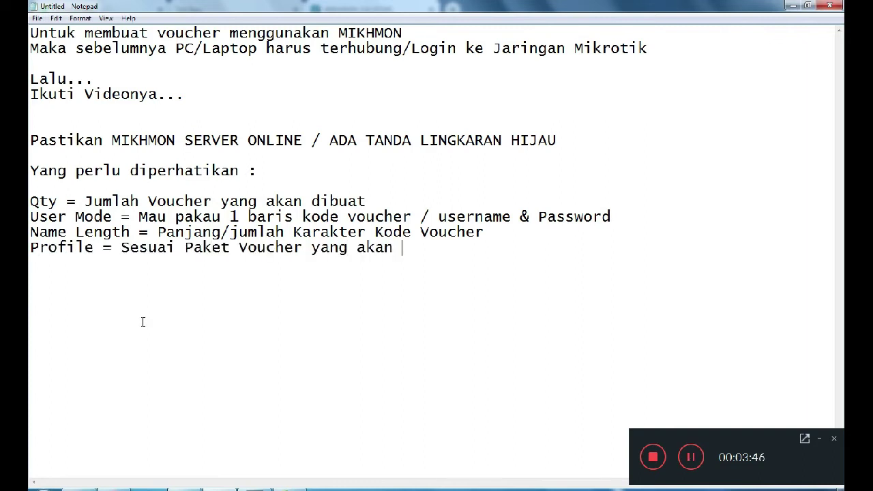
pyautogui.write('dibuat')
pyautogui.press('Return')
# Add "Time Limit = Lamanya Waktu Akses Voucher ( biasanya harus lebih kecil nilainya dari Validity di user profile)" in Notepad and separate the notes with blank lines.
pyautogui.hotkey('alt', 'Tab')
pyautogui.click(209, 311)
pyautogui.moveTo(209, 311); pyautogui.dragTo(165, 311)
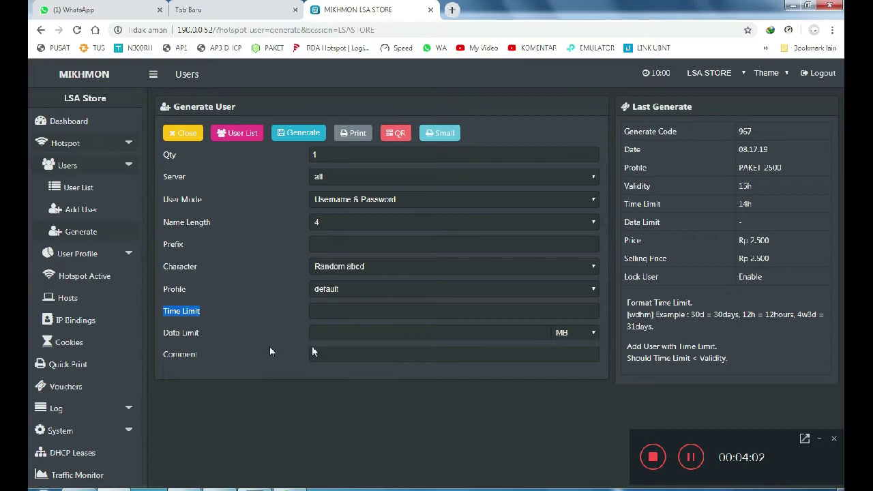
pyautogui.click(262, 488)
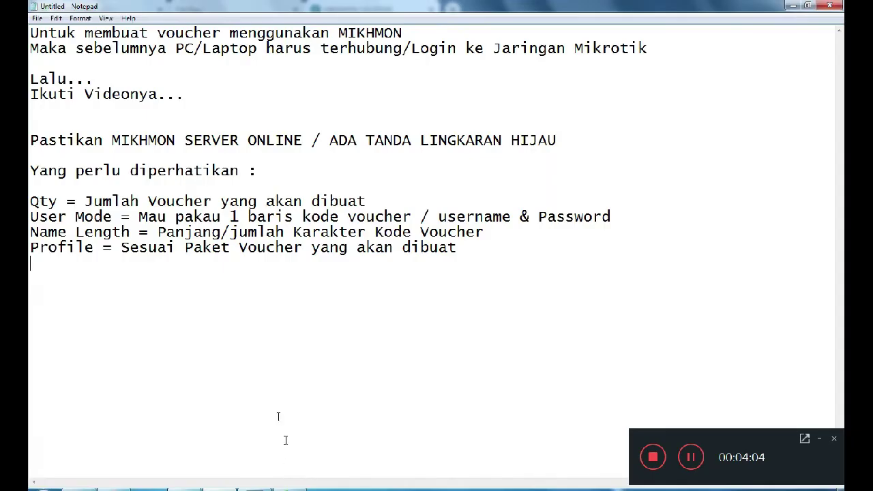
pyautogui.write('Time Limit = Lamanya Waktu Akses ')
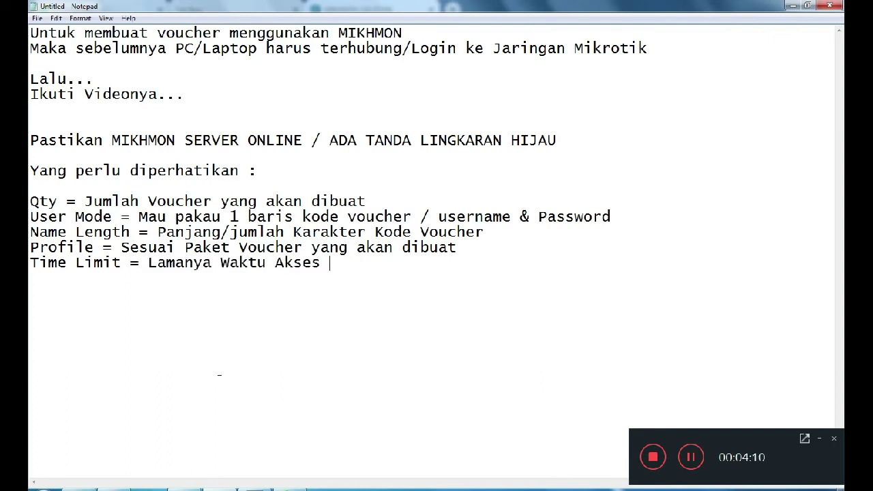
pyautogui.write('Voucher ( ')
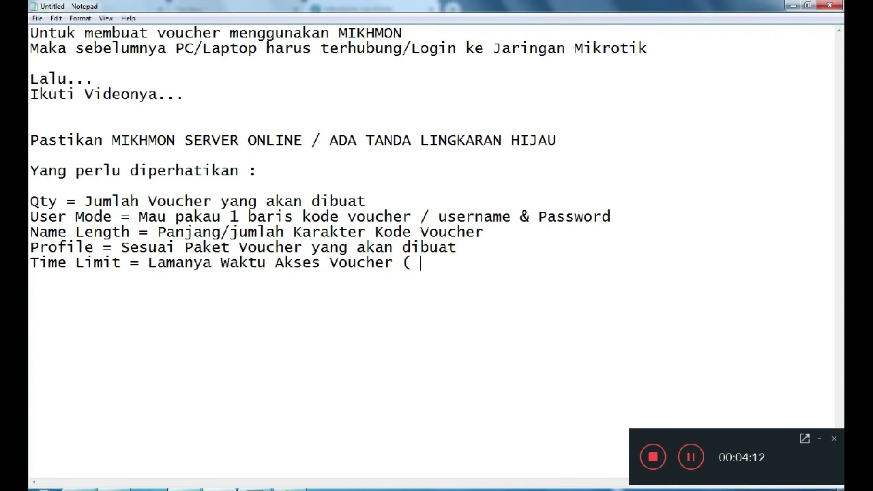
pyautogui.write('biasanya harus lebi')
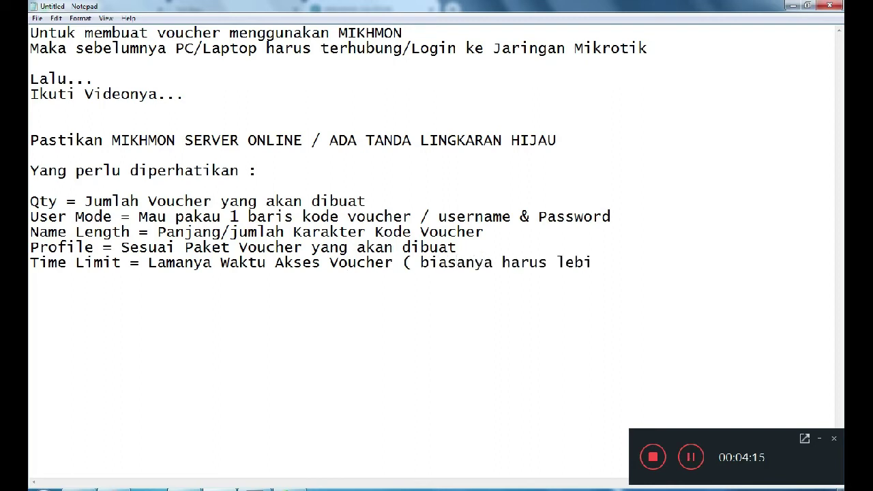
pyautogui.write('h kecil nilainy')
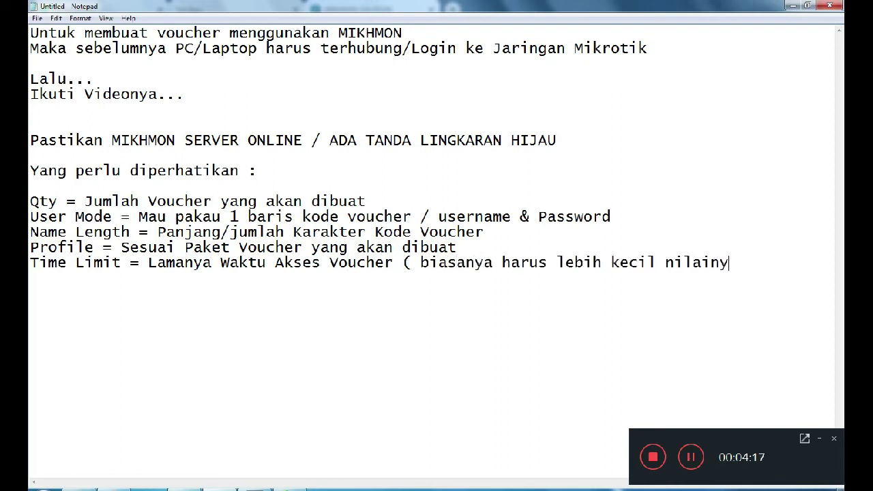
pyautogui.write('a dari Validity di us')
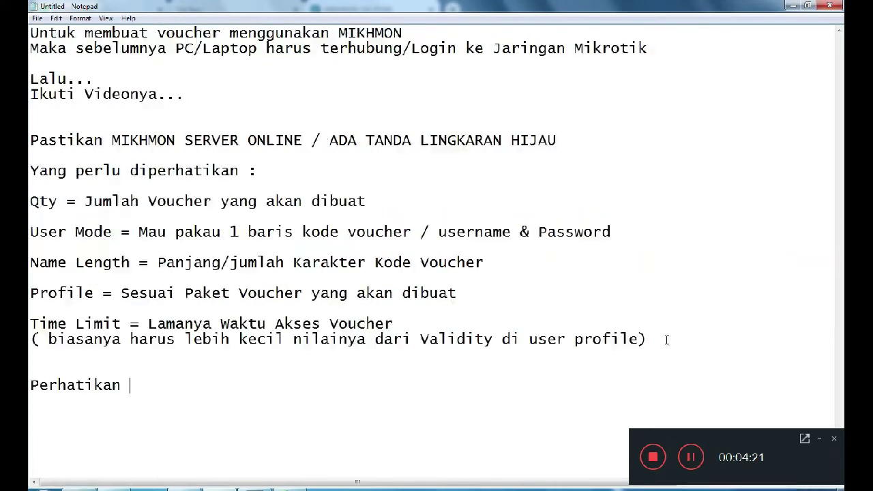
# Add "Perhatikan contohnya." and "Saya akan membuat 1000 voucher yang akan saya save sebagai pdf dengan ukuran kertas A4" to the note.
pyautogui.write('contohnya.')
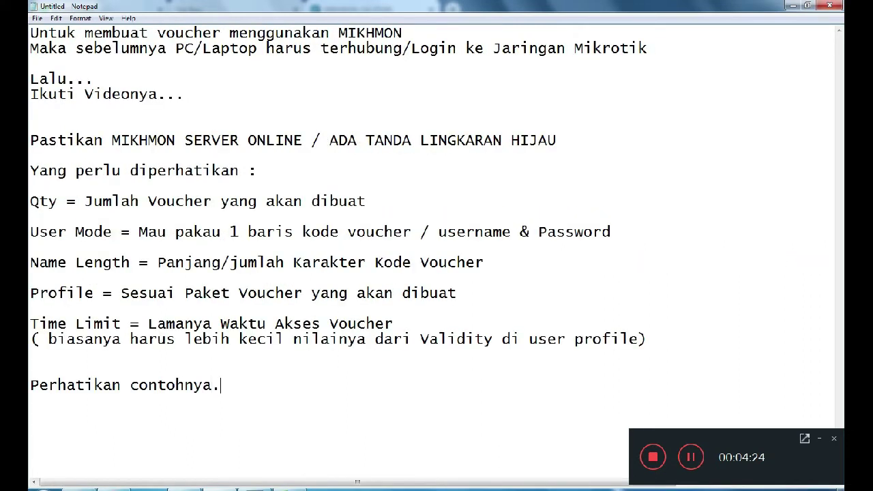
pyautogui.press('Return')
pyautogui.write('Saya akan membuat 1000 voucher yang akan saya ')
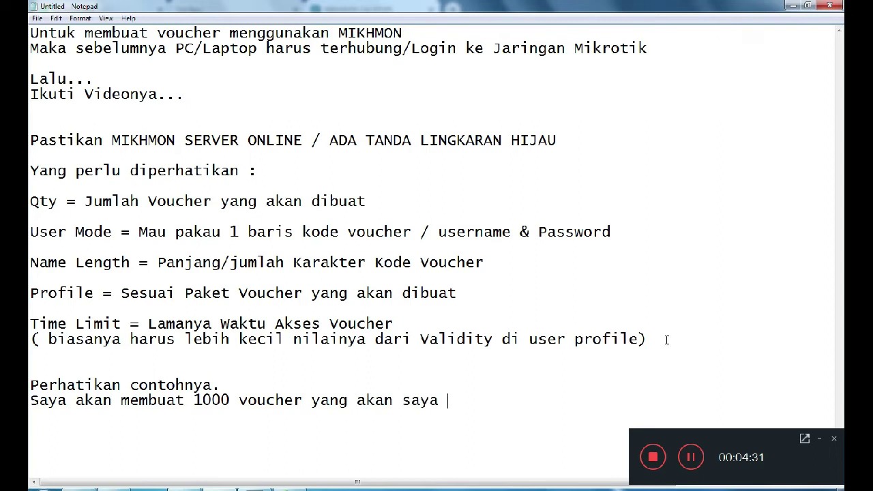
pyautogui.write('save sebagai pdf')
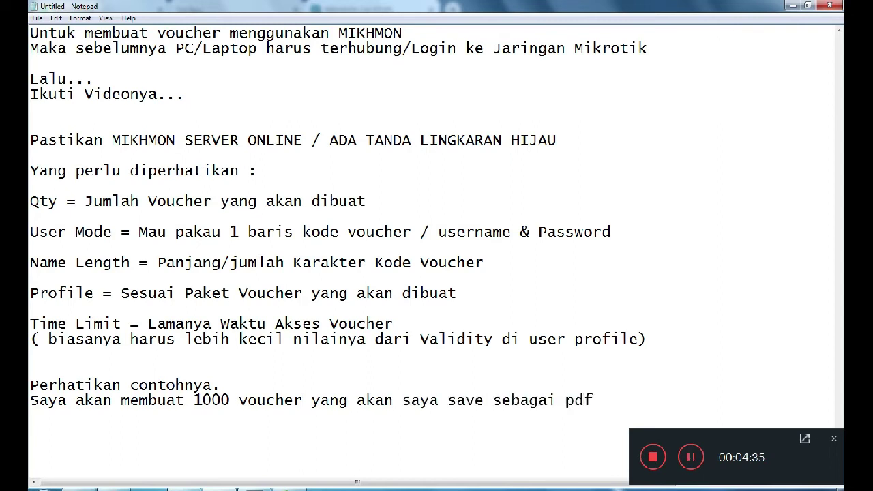
pyautogui.write(' dengan ukuran kertas A4')
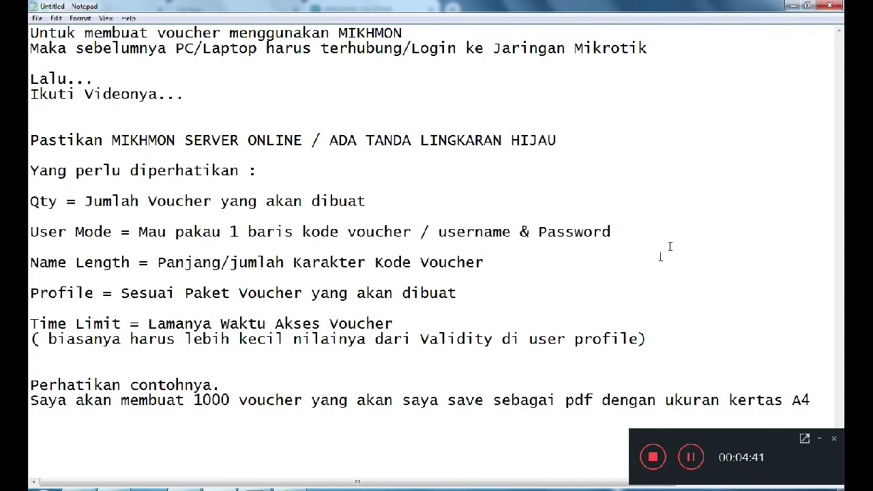
# Return to the Generate User form in the browser and set Qty to 1000 and User Mode to Username = Password.
pyautogui.click(793, 5)
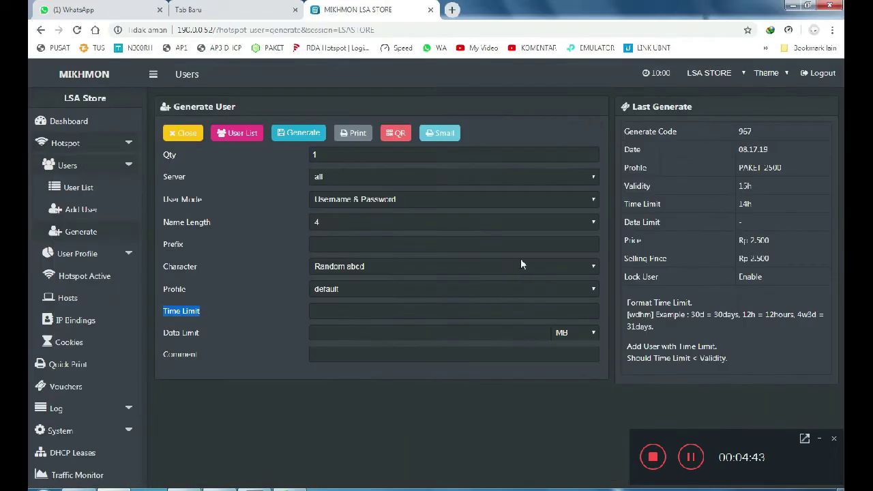
pyautogui.click(337, 154)
pyautogui.write('000')
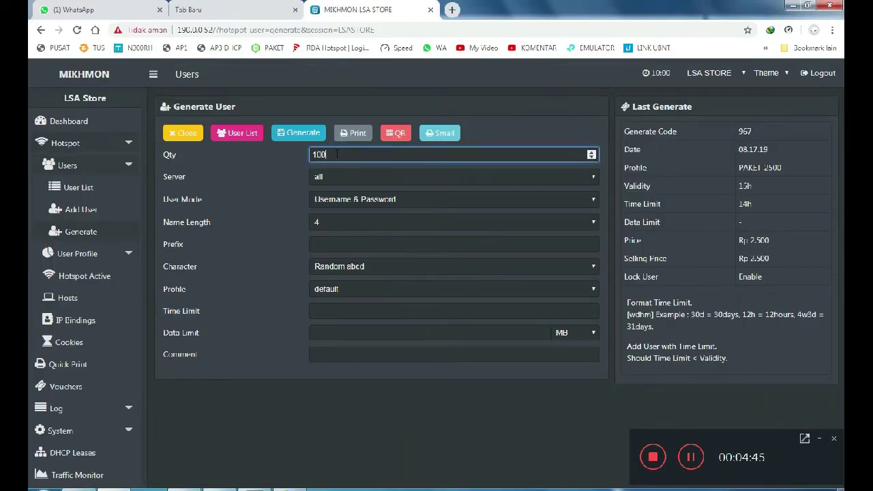
pyautogui.click(346, 200)
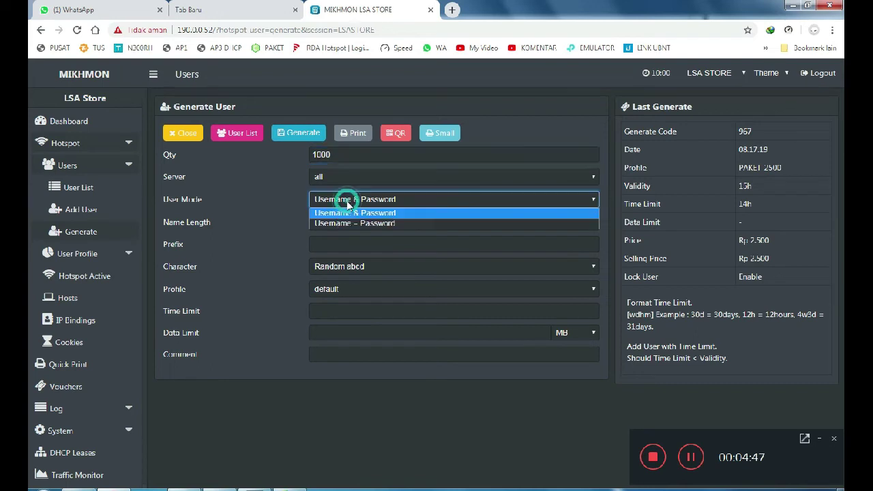
pyautogui.click(353, 222)
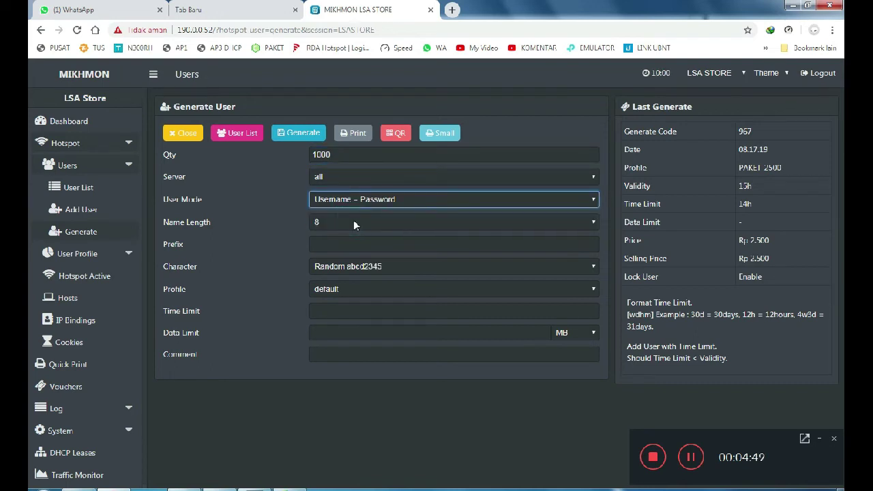
# Configure the vouchers with Name Length 6, Character Random 1234 and the PAKET-2500 profile.
pyautogui.click(355, 222)
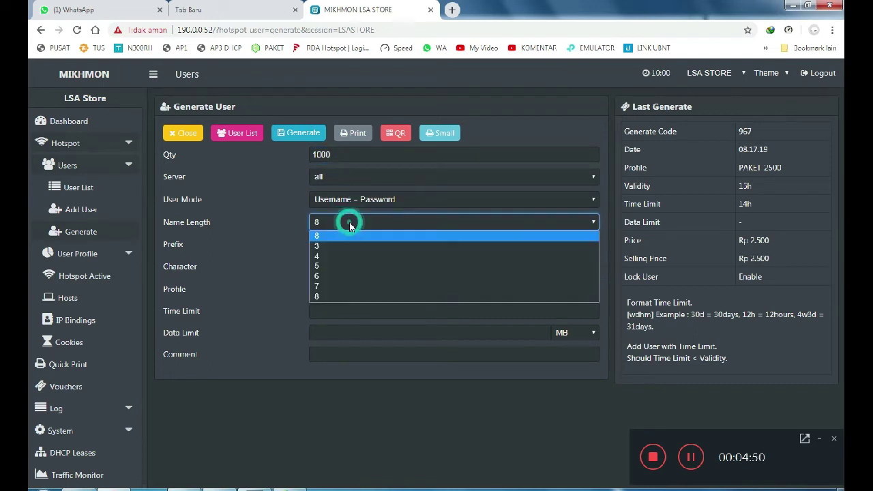
pyautogui.click(329, 277)
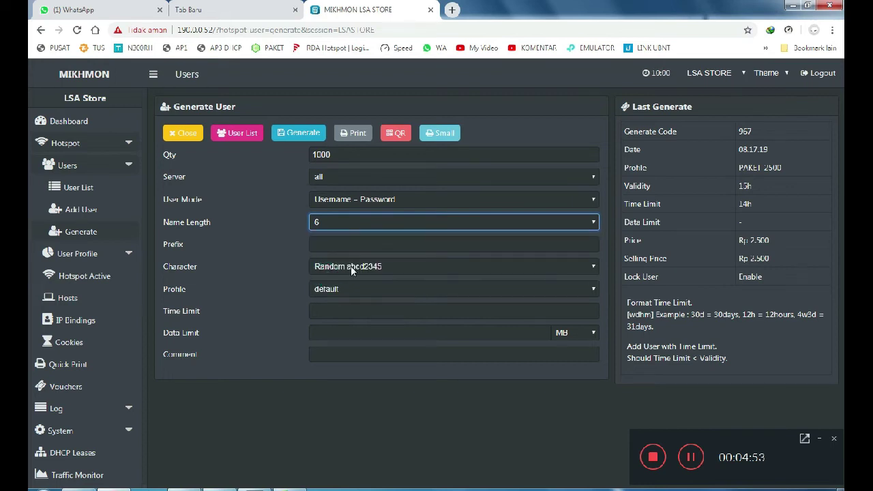
pyautogui.click(351, 267)
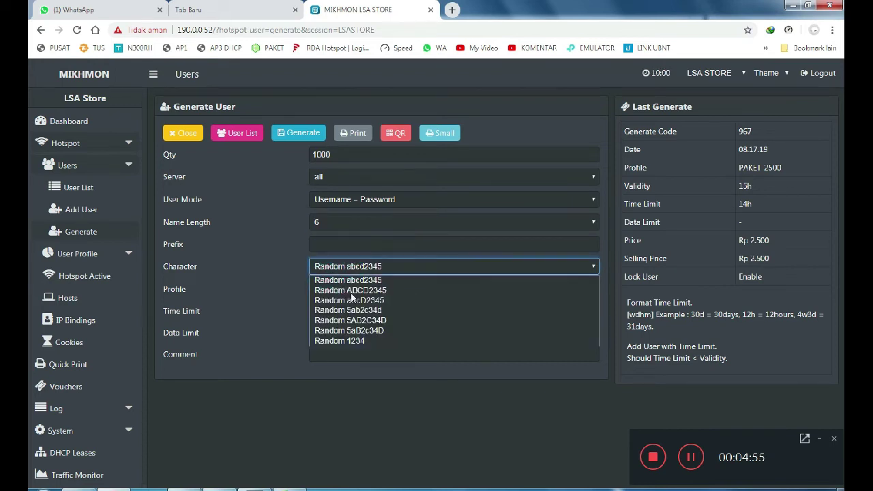
pyautogui.click(357, 343)
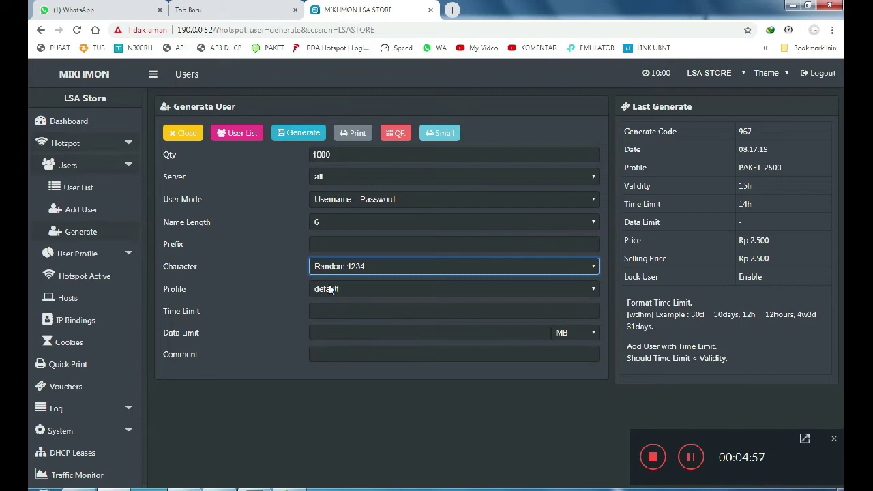
pyautogui.click(335, 289)
pyautogui.click(335, 323)
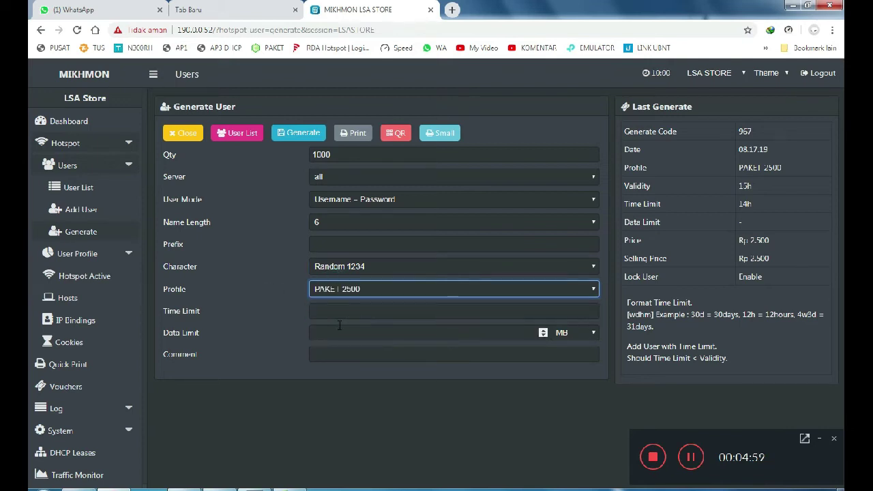
# Set the vouchers' Time Limit to 14h, below the profile's validity, and try to generate the batch.
pyautogui.click(327, 314)
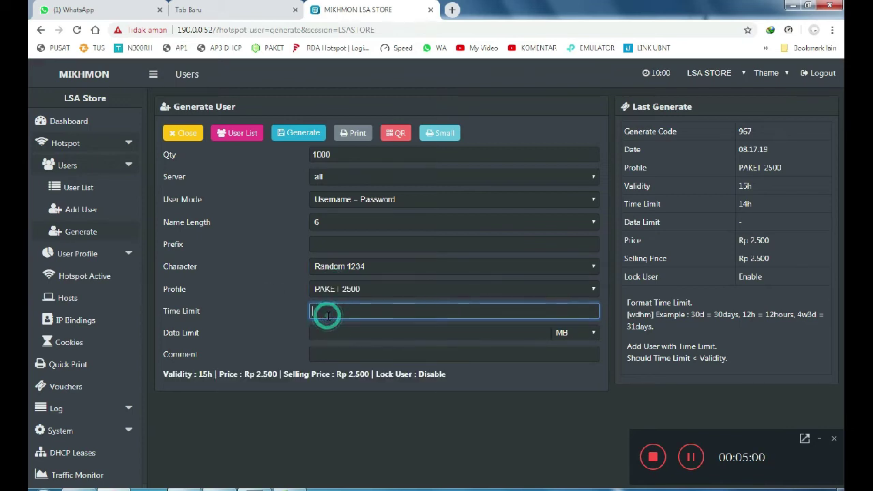
pyautogui.doubleClick(205, 374)
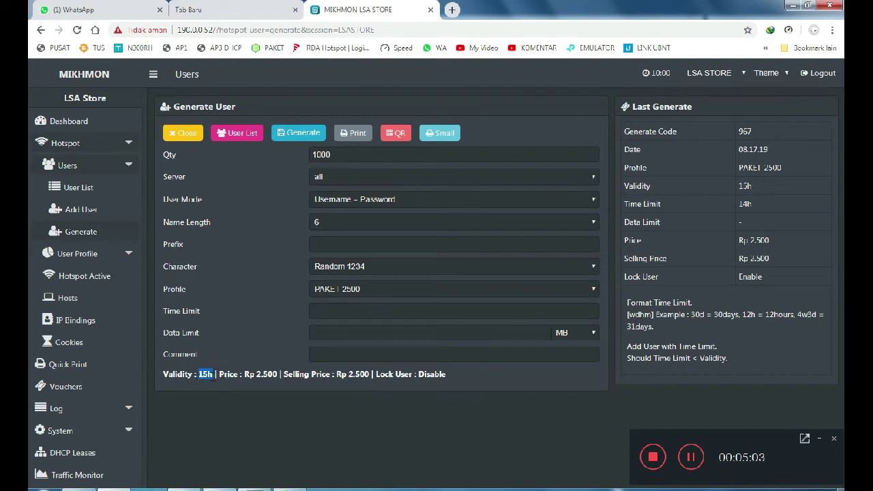
pyautogui.click(331, 314)
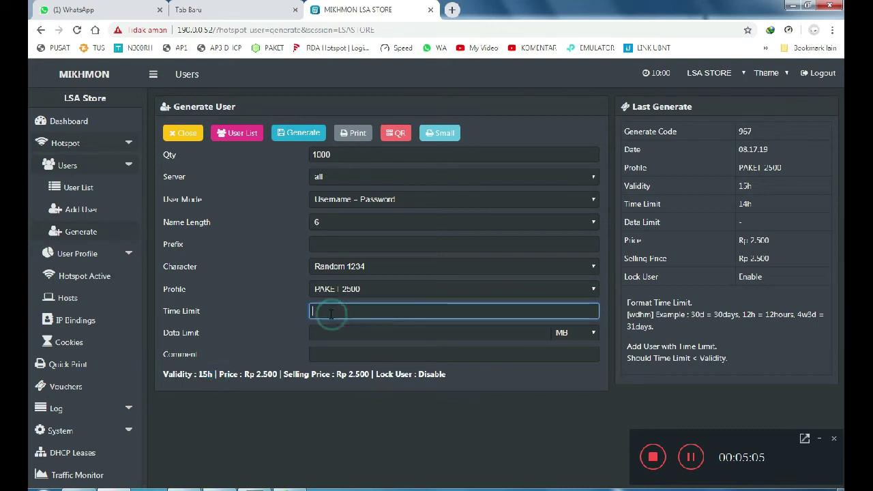
pyautogui.write('14h')
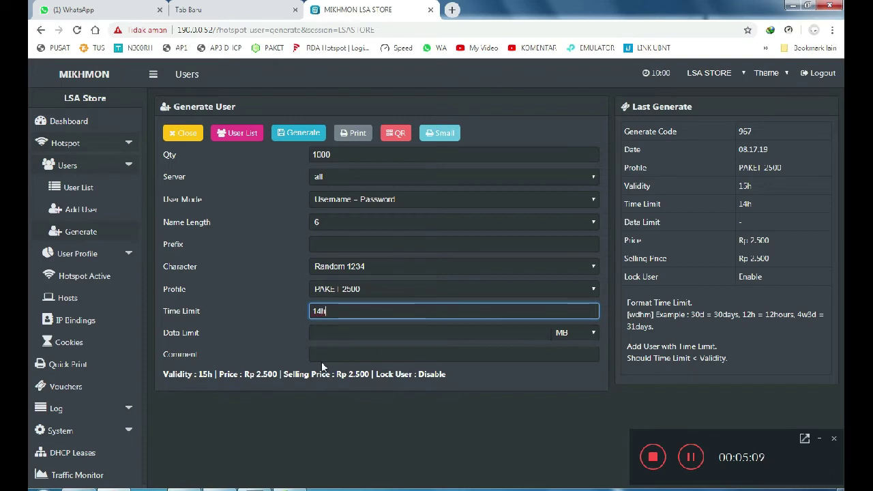
pyautogui.click(301, 135)
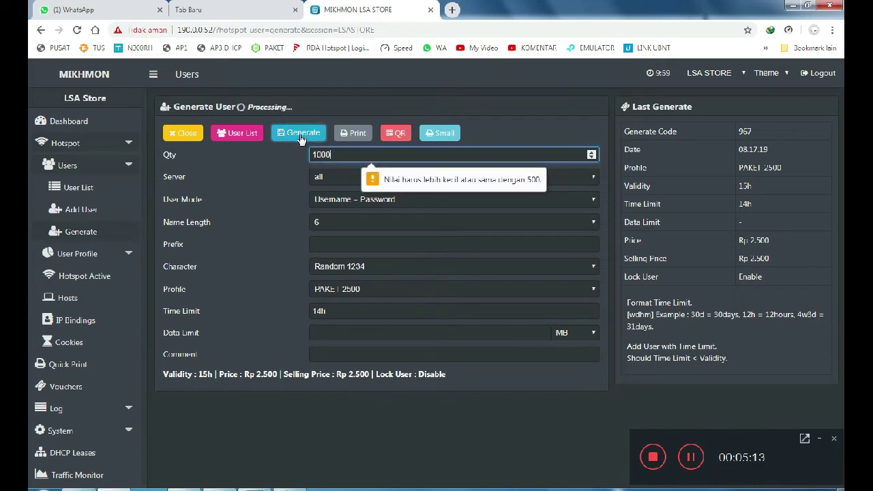
# Set the voucher Qty to 500.
pyautogui.doubleClick(318, 156)
pyautogui.write('5000')
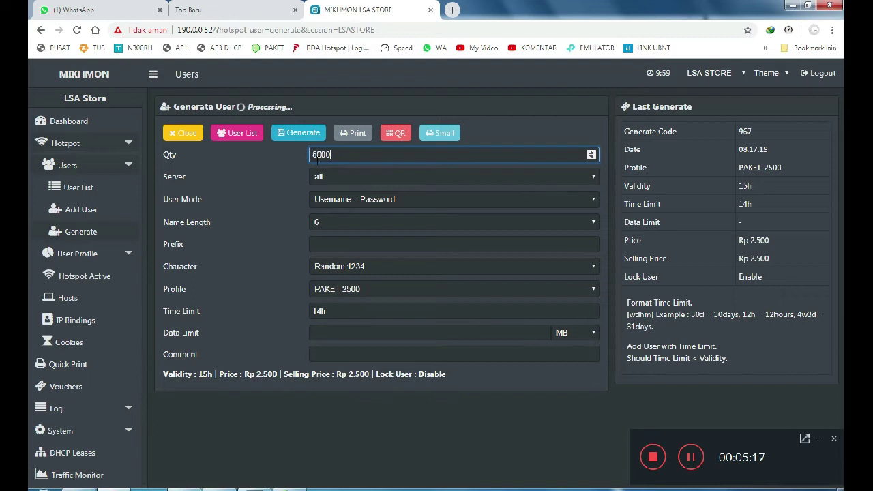
pyautogui.press('BackSpace')
# Switch to Notepad and add "Hehehe..." and "ternyata dalam 1 kali generate maksimal bisa 500 saja. jadi saya buat 2 kali generate" to the note.
pyautogui.hotkey('alt', 'Tab')
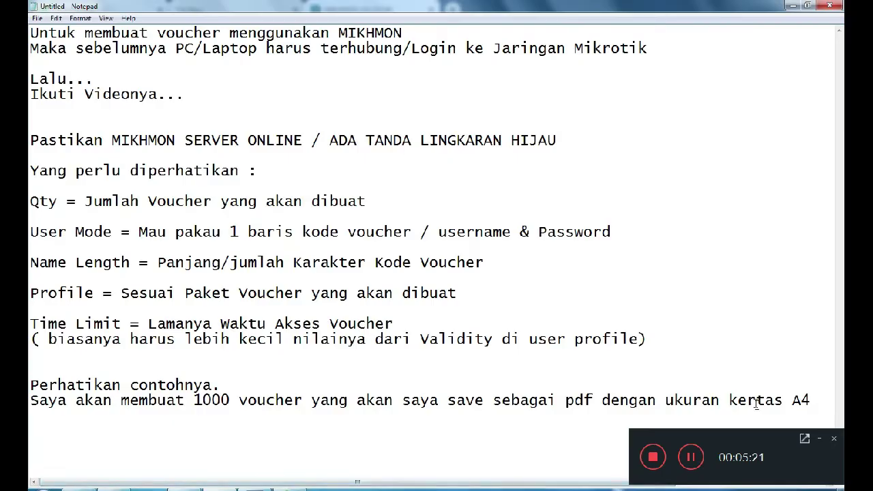
pyautogui.press('Return')
pyautogui.write('Hehehe')
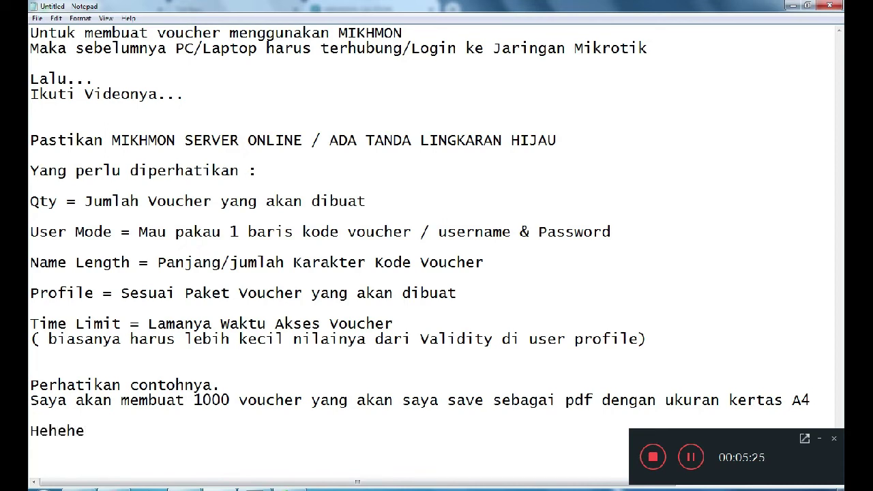
pyautogui.write('ternyata dalam 1 kali genera')
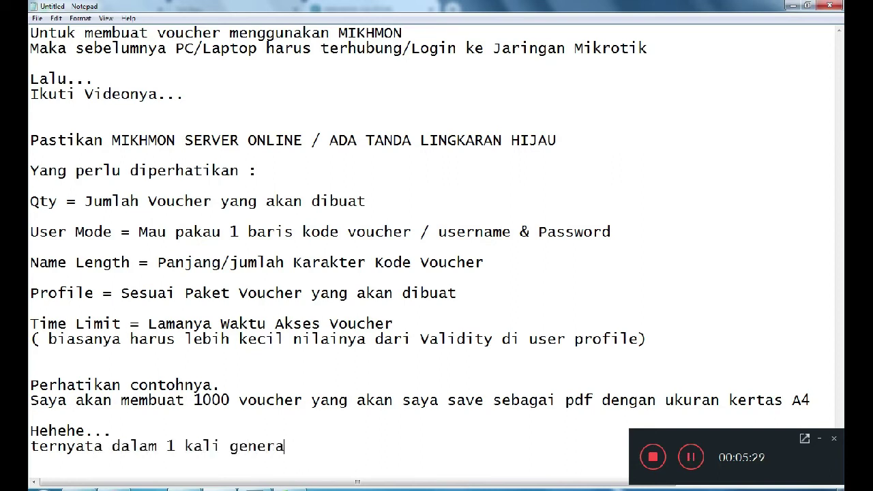
pyautogui.write('te maksimal bisa 500 saja')
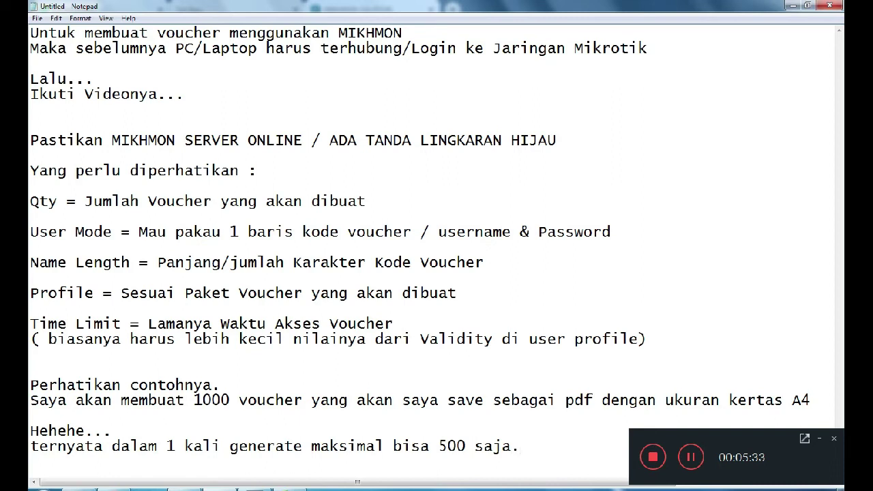
pyautogui.write('. jadi saya buat')
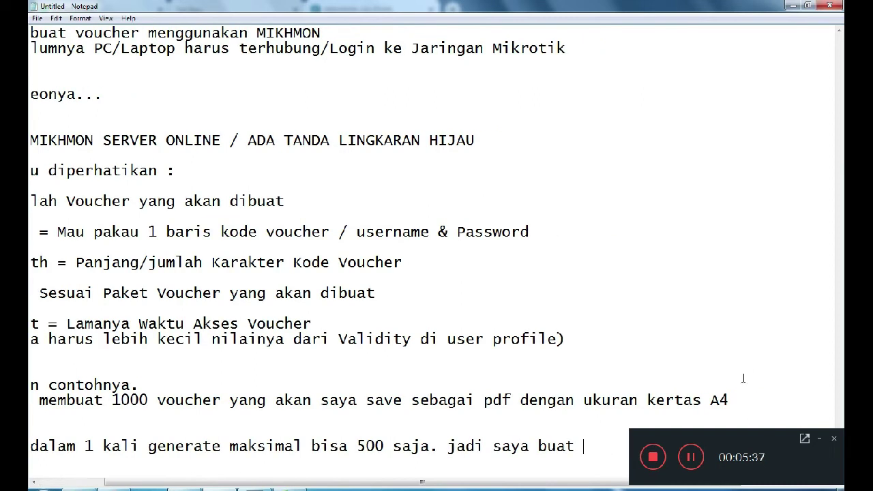
pyautogui.hscroll(2, 517, 405)
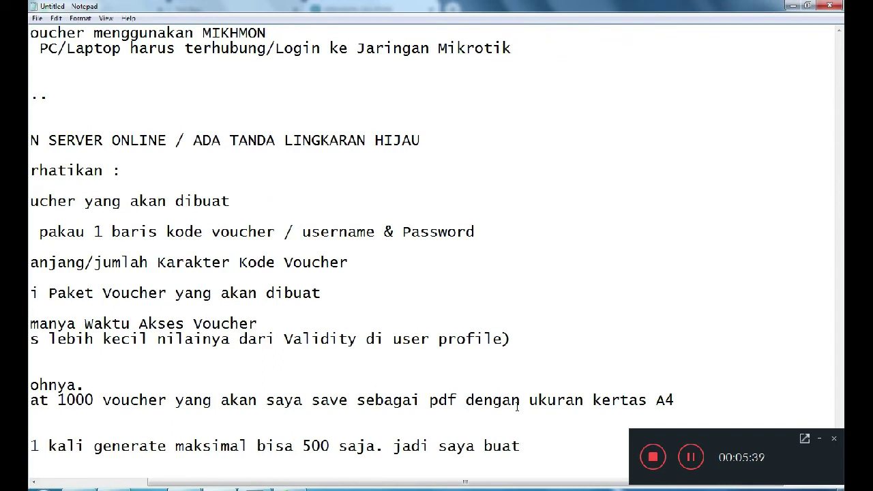
pyautogui.write('2 kali gene')
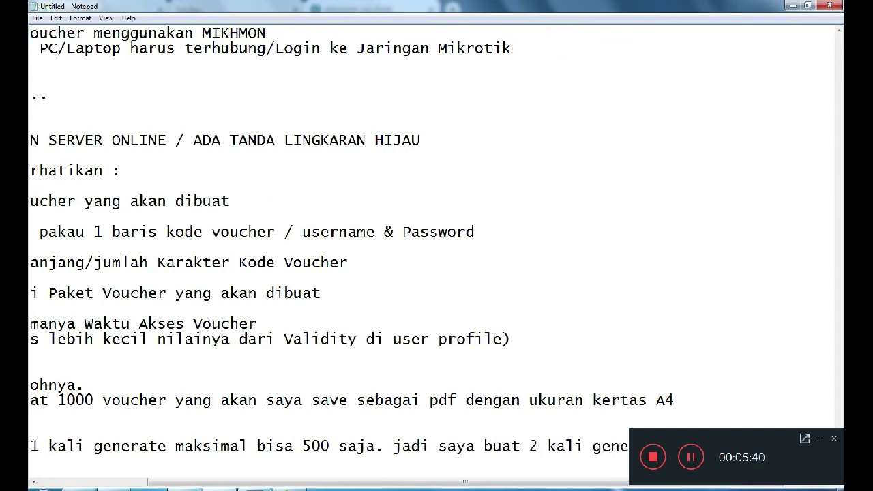
pyautogui.write('rate')
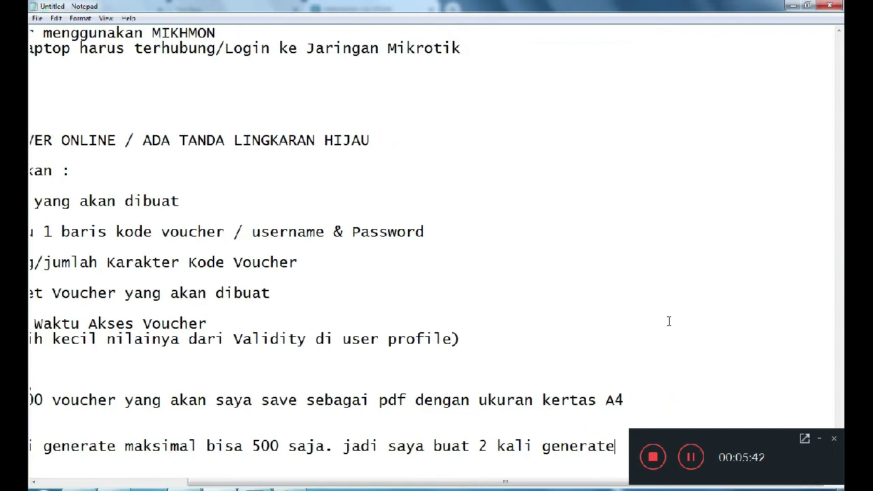
# Return to the Generate User form in the browser and generate the 500 vouchers.
pyautogui.click(793, 5)
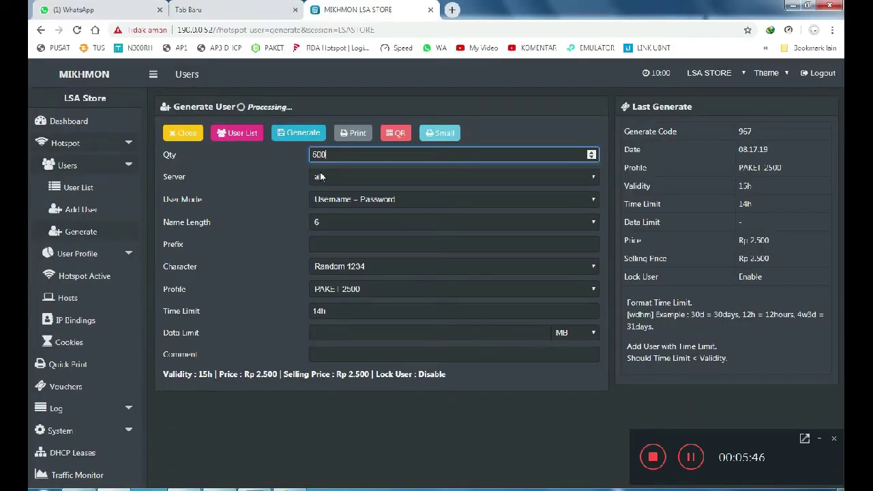
pyautogui.click(302, 137)
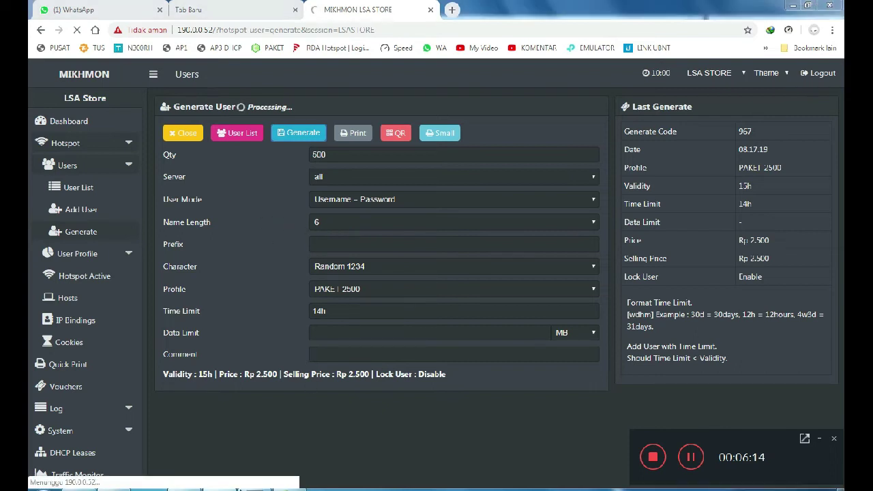
# Switch to Notepad and add "Jika sudah sukses generate voucher, maka nilai Qty akan kembali" at the end of the note.
pyautogui.click(283, 485)
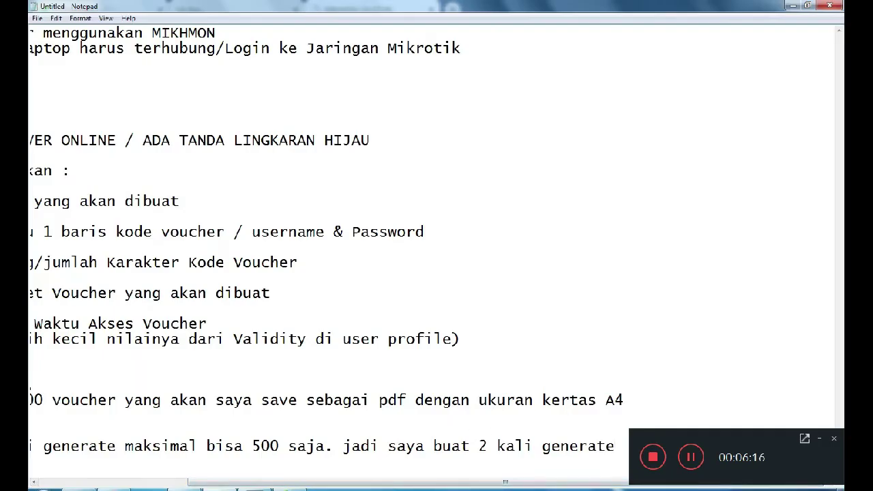
pyautogui.hotkey('ctrl', 'End')
pyautogui.write('Jika sudah s')
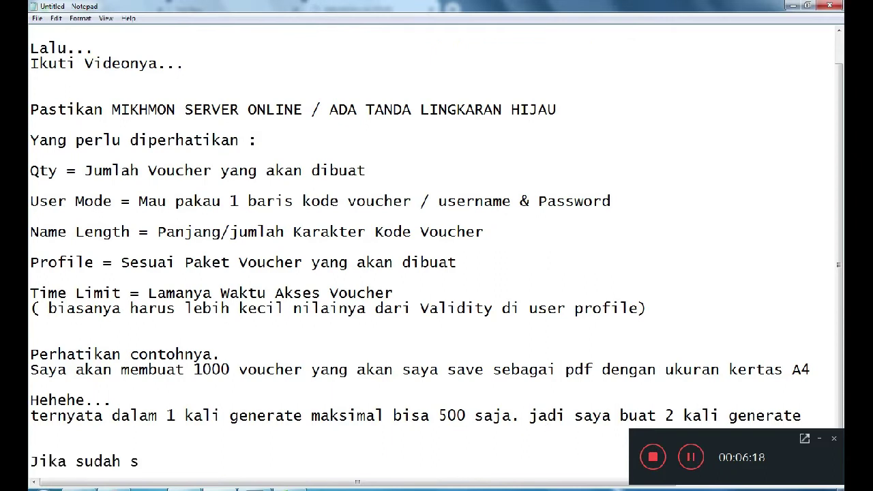
pyautogui.write('ukses generate ')
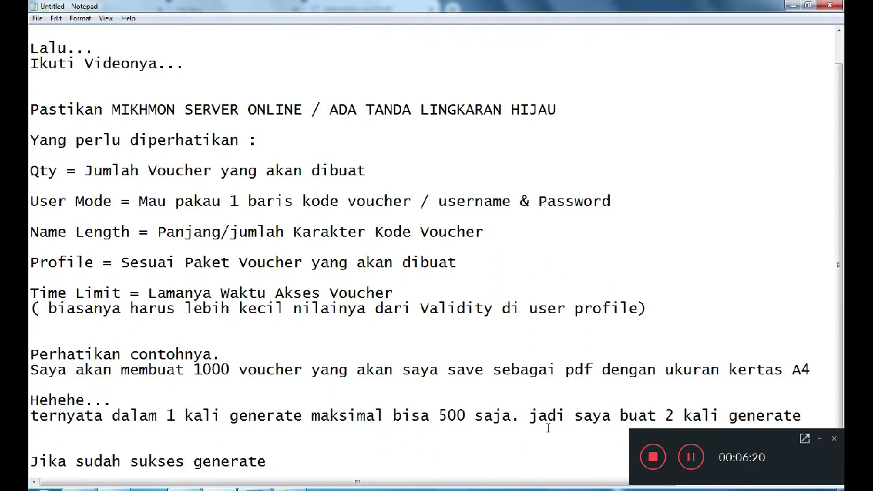
pyautogui.write('voucher, maka nilai ')
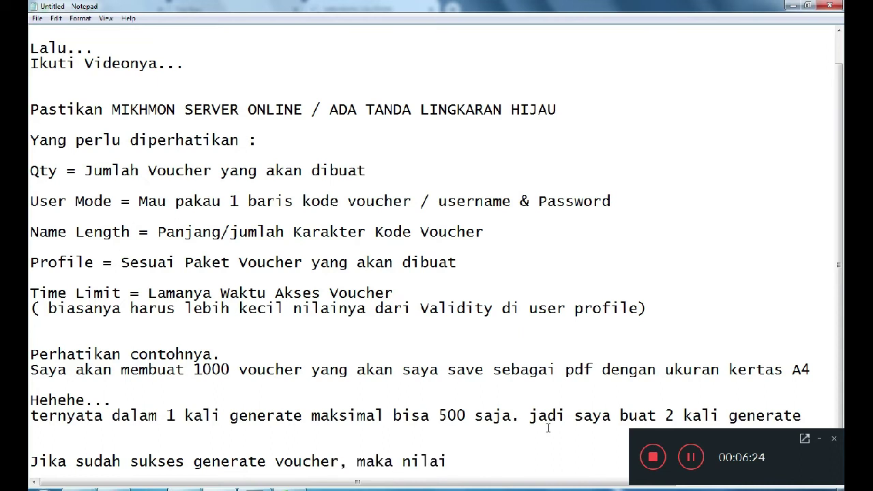
pyautogui.write('Qty akan kem')
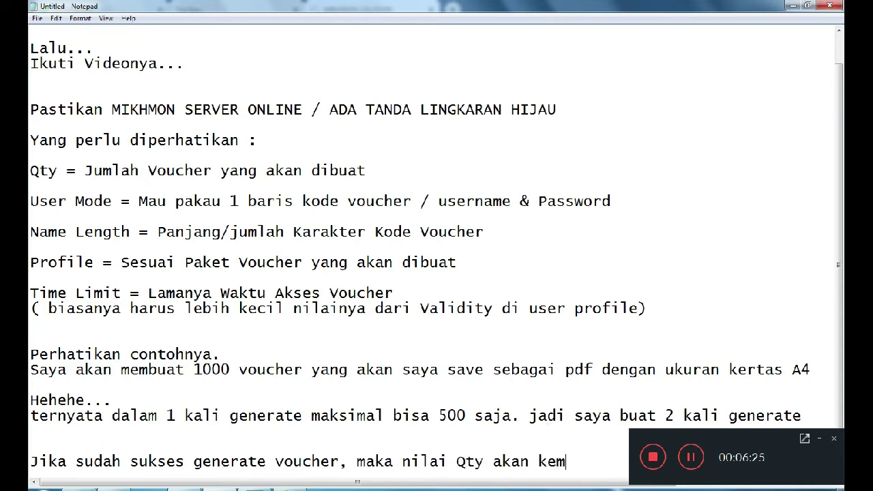
pyautogui.write('bali')
# Continue the note with the lines "menjadi 1, maka voucher 500 yg tadi sudah selesai dibuat" and "maka bisa langsung klik print".
pyautogui.press('Return')
pyautogui.write('me')
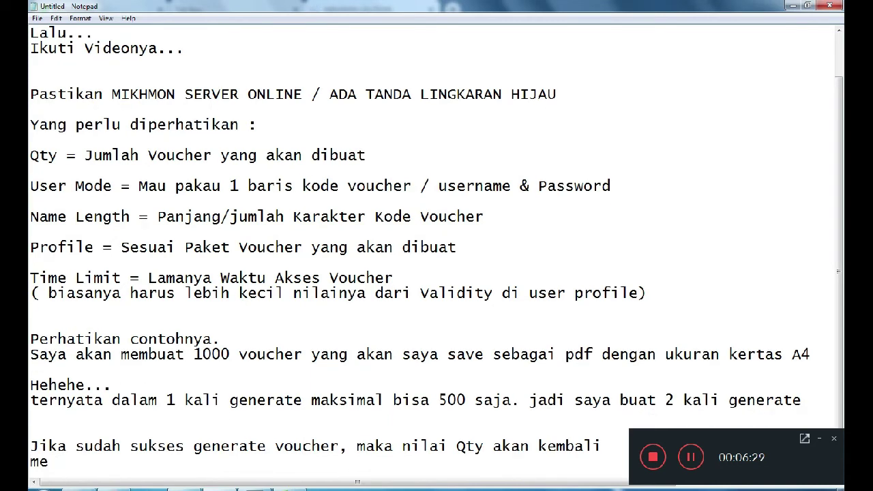
pyautogui.write('je')
pyautogui.press('BackSpace')
pyautogui.write('njadi 1, maka voucher 5000')
pyautogui.press('BackSpace')
pyautogui.write('yg ')
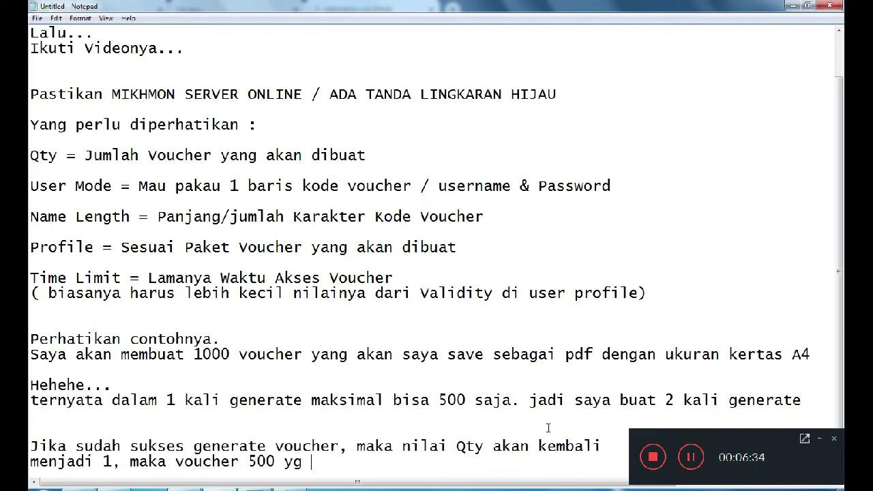
pyautogui.write('tadi sudah se')
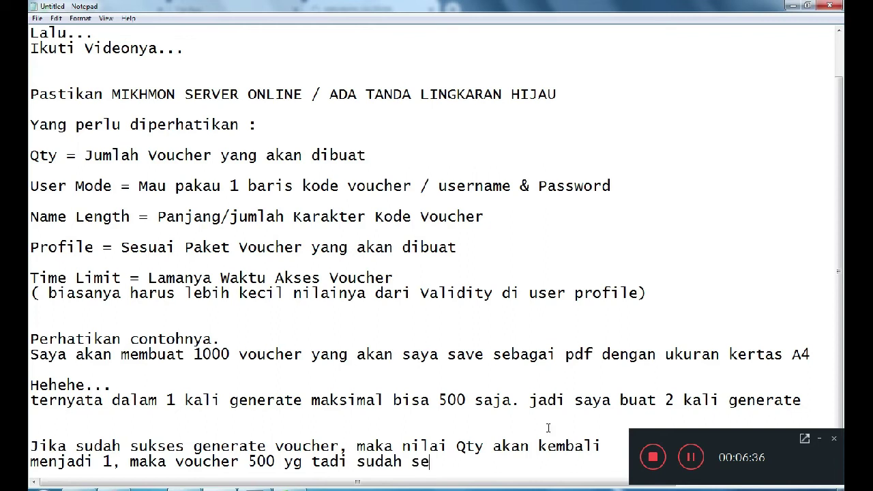
pyautogui.write('lesai dibuat')
pyautogui.press('Return')
pyautogui.write('maka ')
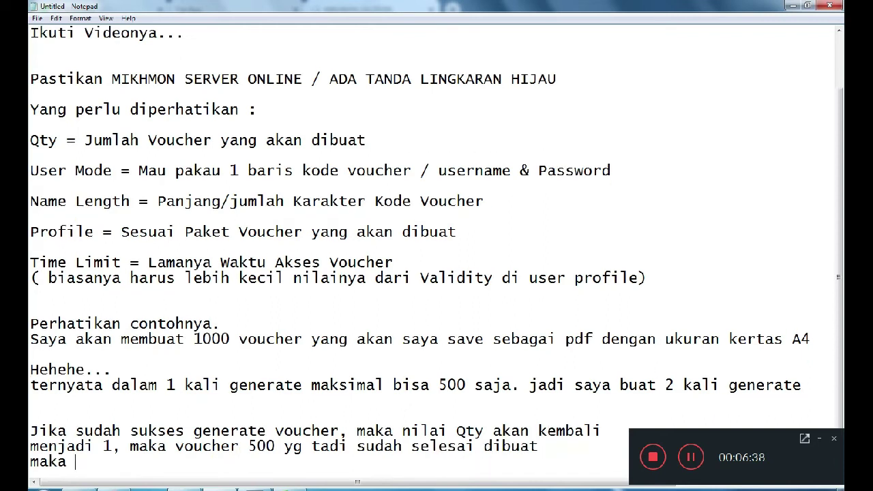
pyautogui.write('bisa langsung klik print')
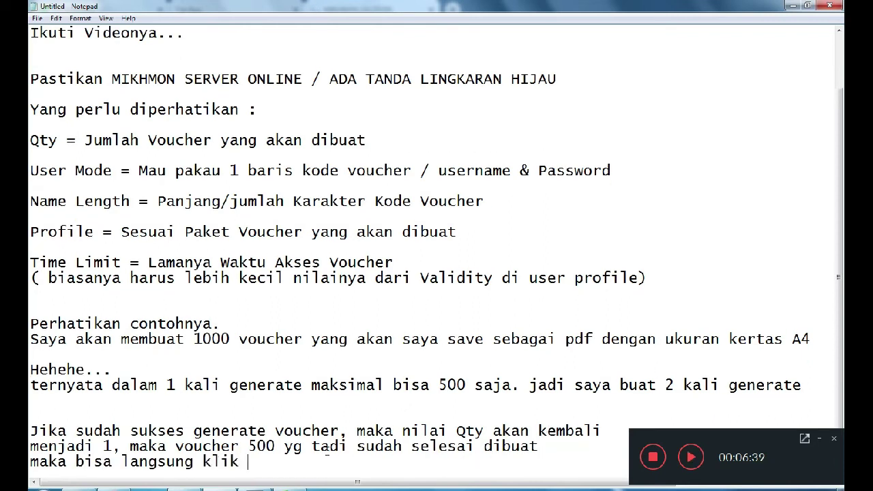
# Add a new paragraph to the note reading "ini PCnya yang lemot. hehehe..." and "karena cuma dualcore dan kerja berat.".
pyautogui.press('Return')
pyautogui.press('Return')
pyautogui.write('ini PCnya yang lemot. hehehe...')
pyautogui.press('Return')
pyautogui.write('karena ')
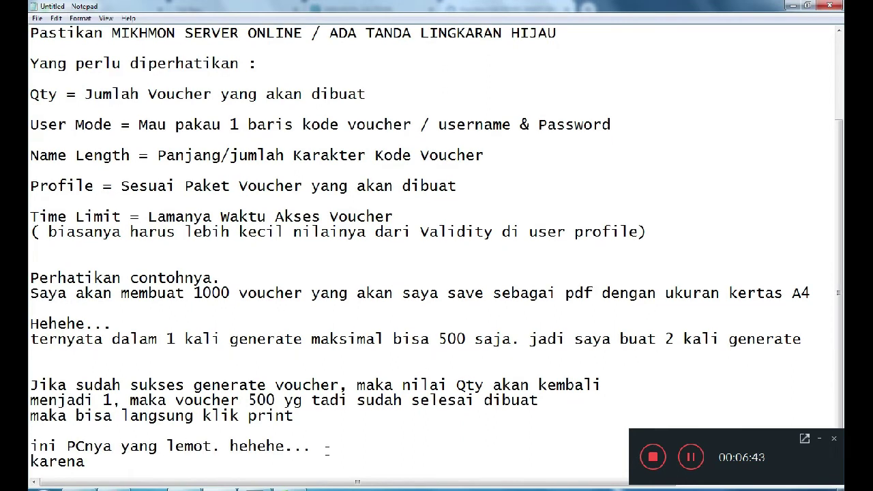
pyautogui.write('cuma dualcore dan kerja berat.')
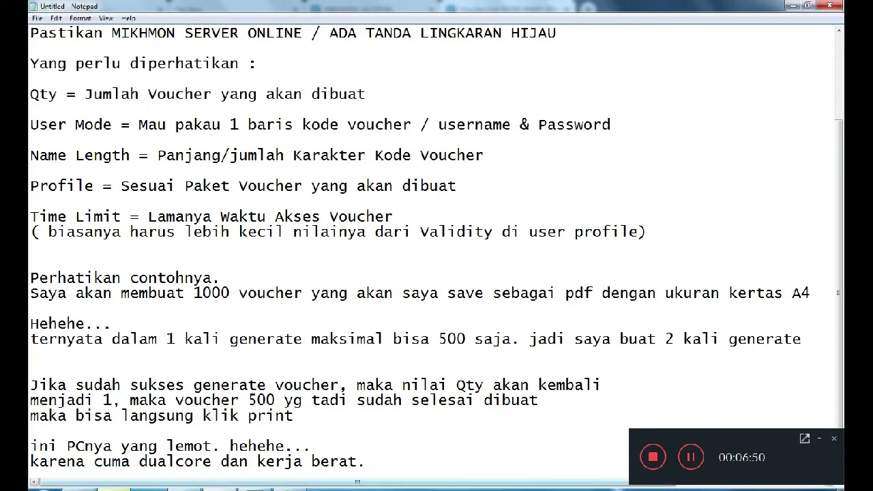
# Switch to the voucher print dialog in the browser and expand its additional settings (Setelan lain).
pyautogui.hotkey('alt', 'Tab')
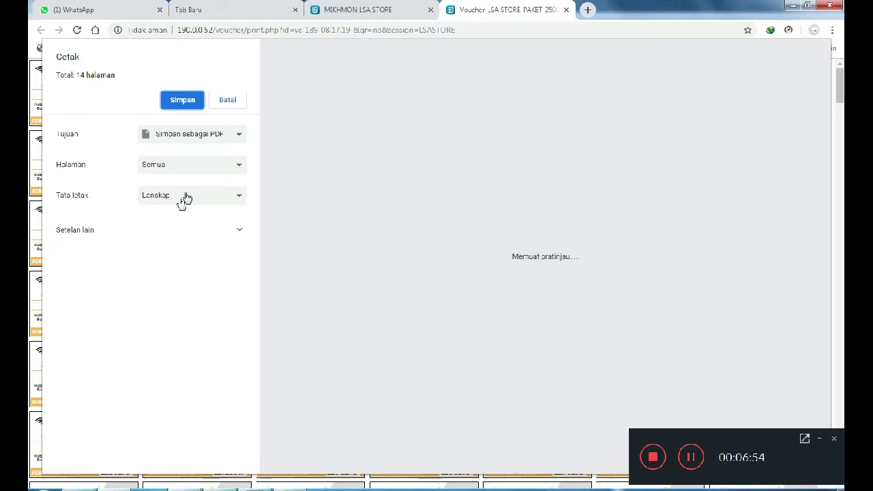
pyautogui.click(156, 238)
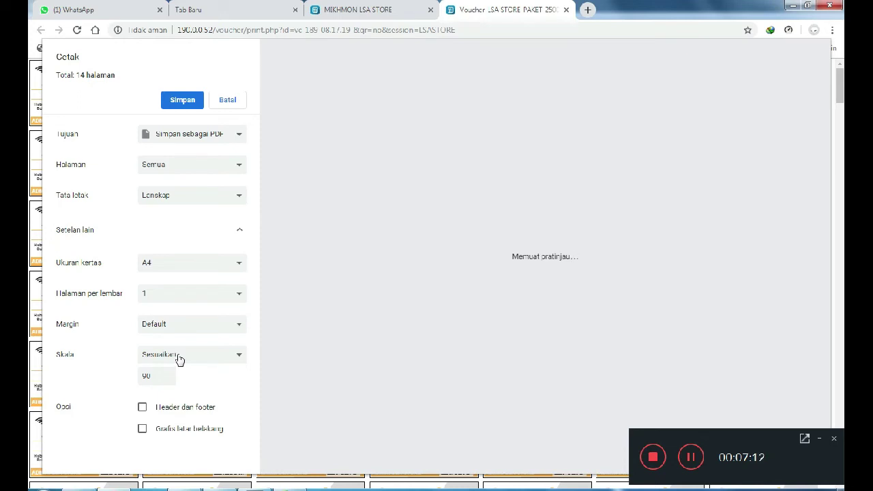
# Return to Notepad and add the paragraph "jika teman-teman ada printer, maka langsung bisa cetak di printer".
pyautogui.hotkey('alt', 'Tab')
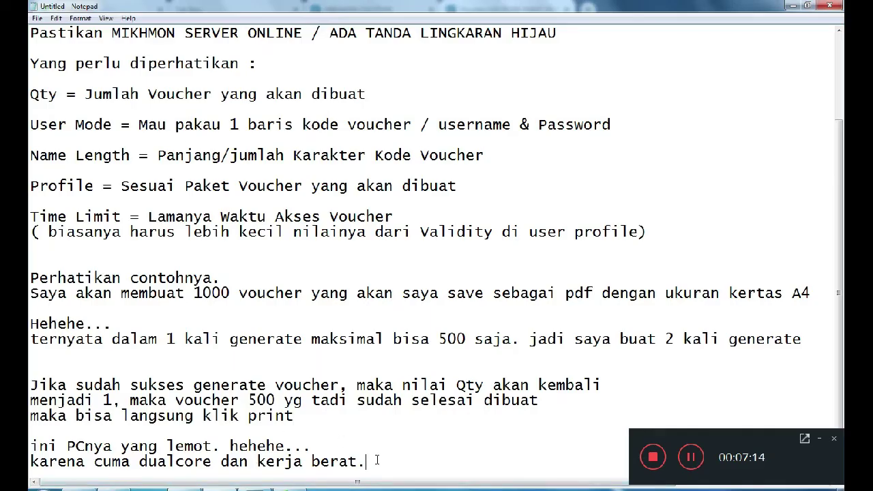
pyautogui.press('Return')
pyautogui.press('Return')
pyautogui.write('jika teman-teman ad')
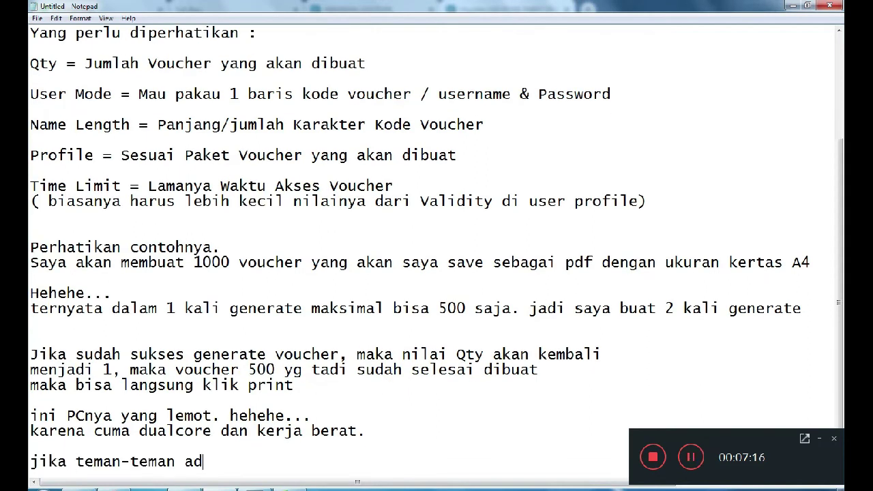
pyautogui.write('a printer, maka langsung bisa cetak di printer')
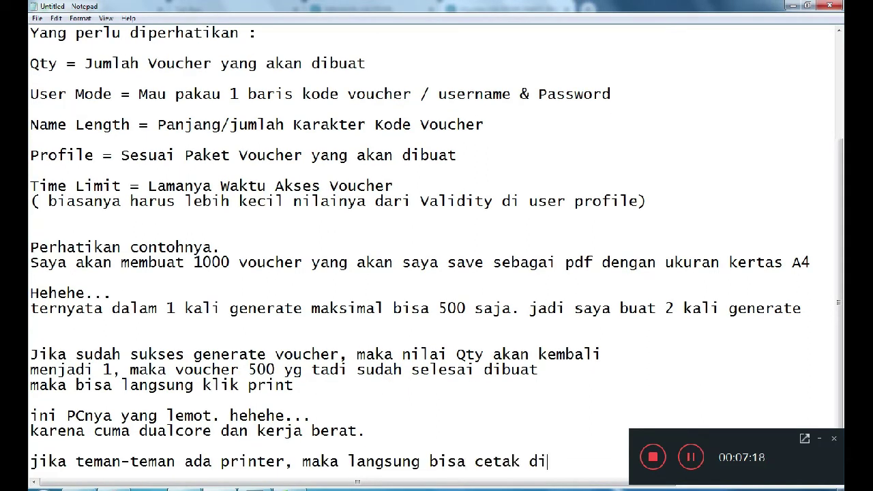
# Start a new paragraph in the note with the line "berhubung saya mau cetak di tempat orang, maka saya simpan saja".
pyautogui.press('Return')
pyautogui.press('Return')
pyautogui.write('berhubung saya mau ceta')
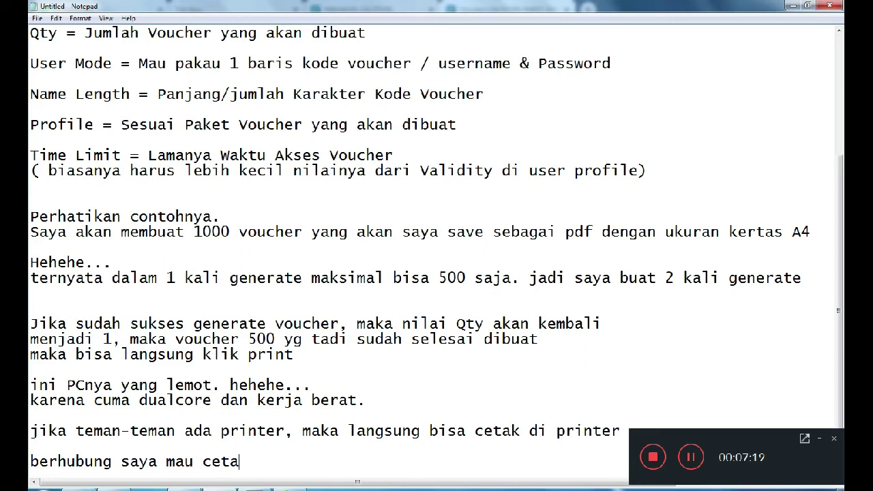
pyautogui.write('k di tempat orang, maka')
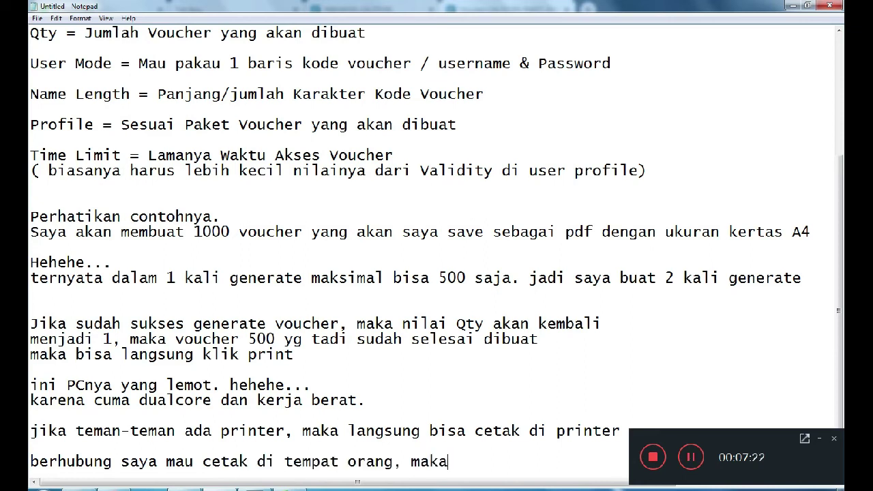
pyautogui.write(' saya simpan saja')
pyautogui.press('Return')
# Continue the paragraph with the lines "sebagai pdf, nanti file hasil voucher saya pindah ke FD" and "dan dibawa ke tempat cetaknya".
pyautogui.write('sebagai p')
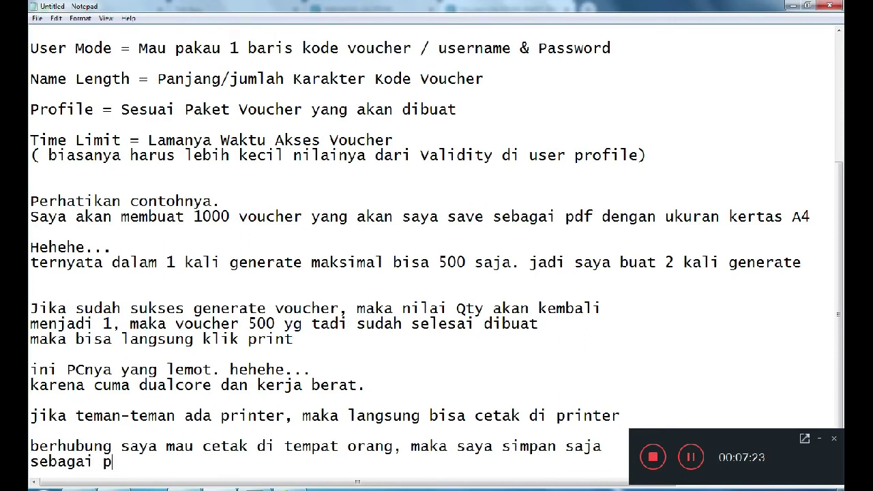
pyautogui.write('df, nanti file hasil ')
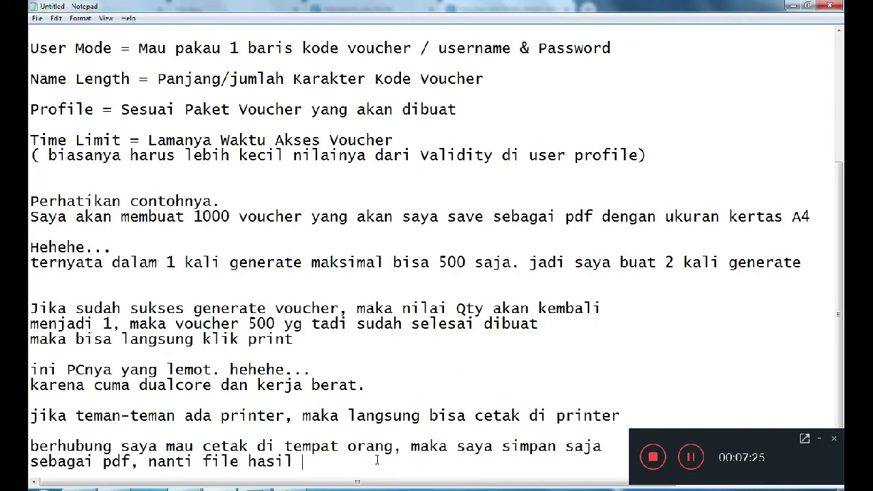
pyautogui.write('voucher saya ')
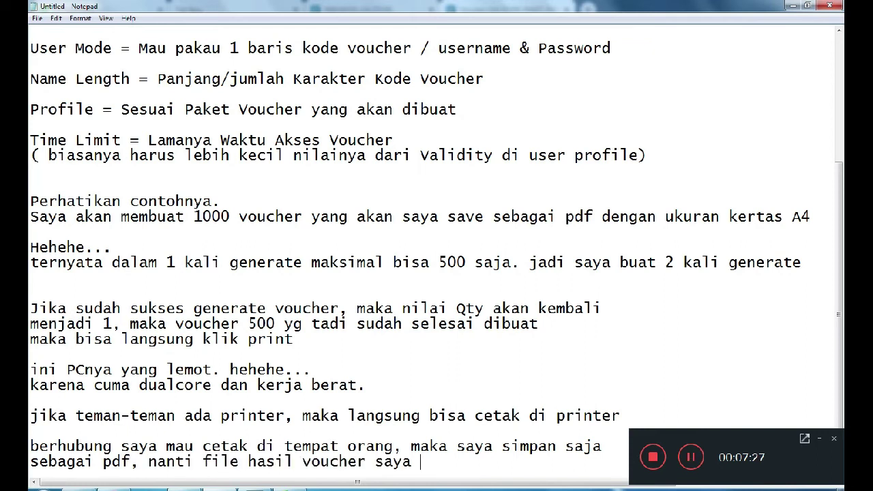
pyautogui.write('pindah ke ')
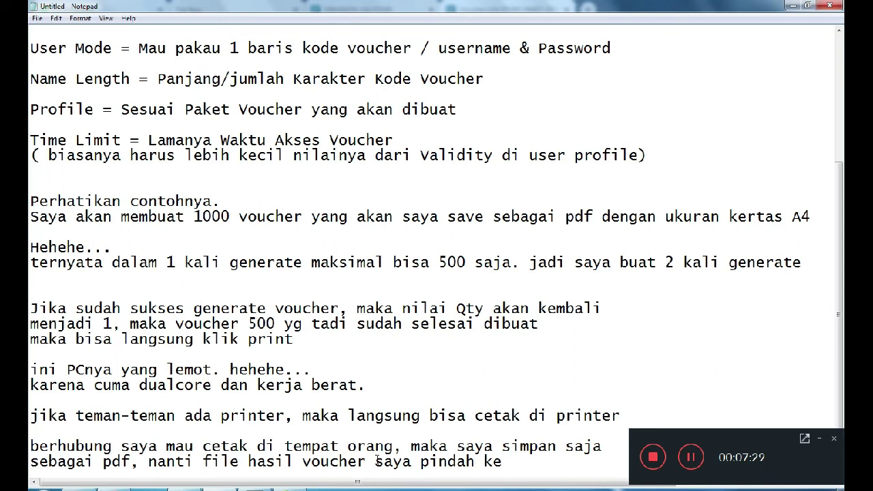
pyautogui.write('FD')
pyautogui.press('Return')
pyautogui.write('dan dibawa ke')
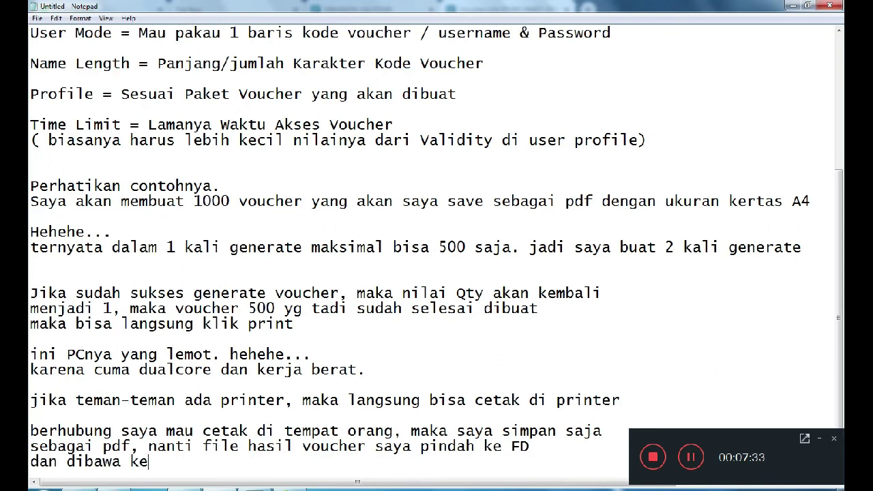
pyautogui.write(' tempat cetaknya')
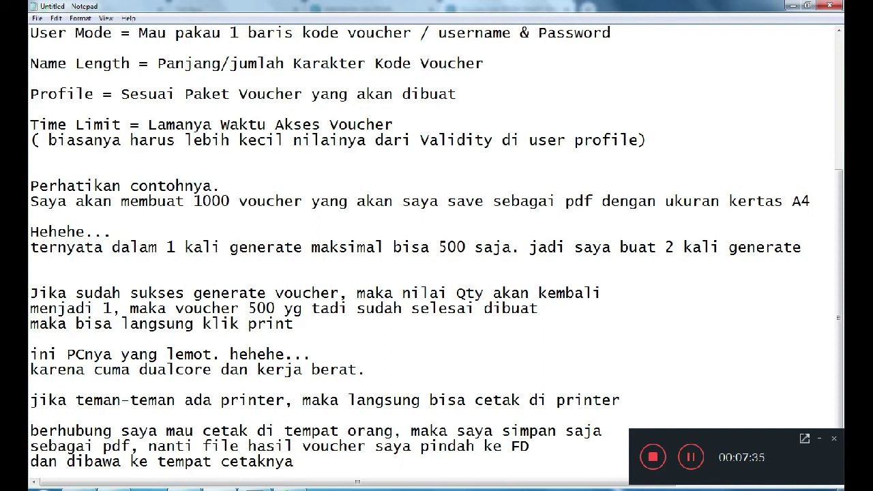
# Switch to the voucher print dialog in the browser and start saving the vouchers as a PDF, choosing the Documents library as destination.
pyautogui.click(793, 6)
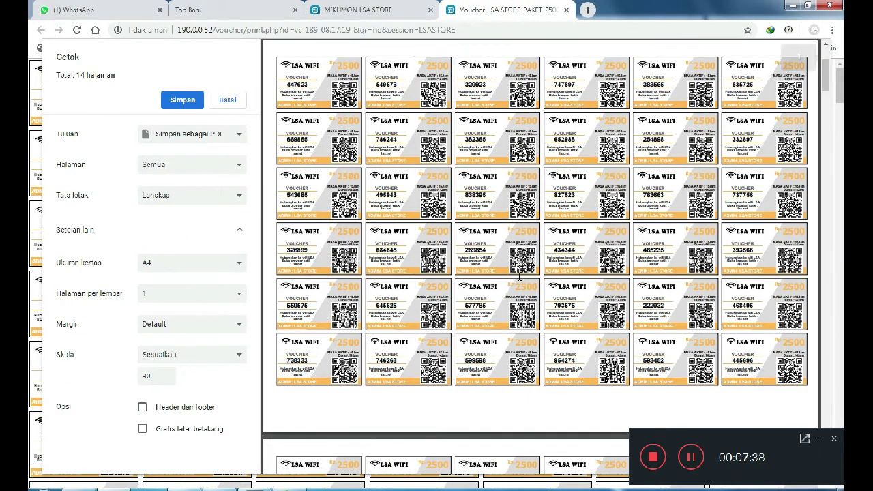
pyautogui.scroll(-3, 519, 282)
pyautogui.scroll(-3, 324, 324)
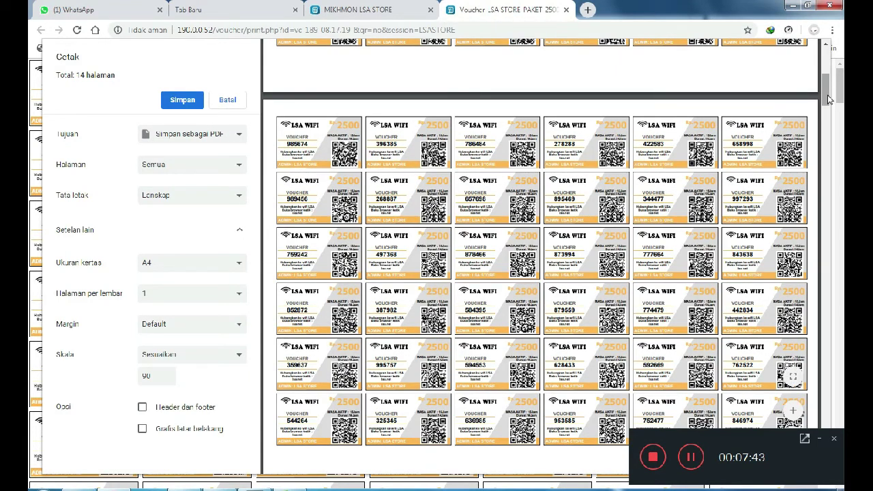
pyautogui.scroll(-1, 831, 217)
pyautogui.scroll(-5, 831, 217)
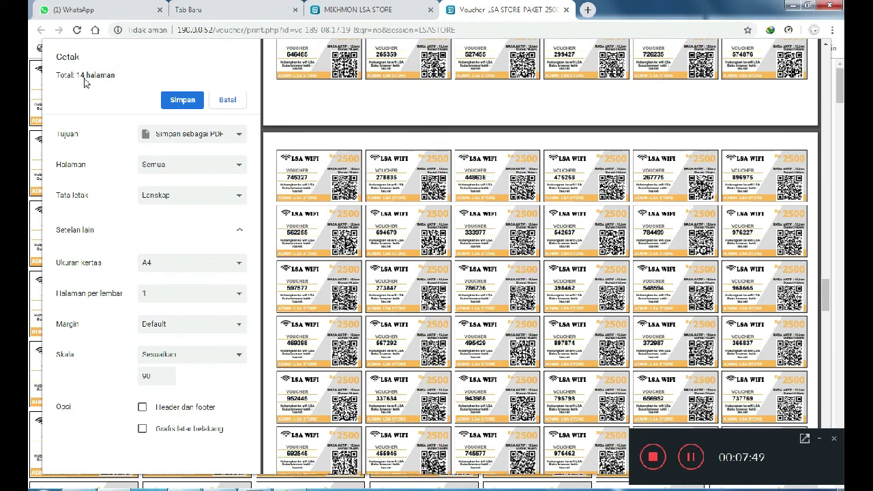
pyautogui.click(183, 101)
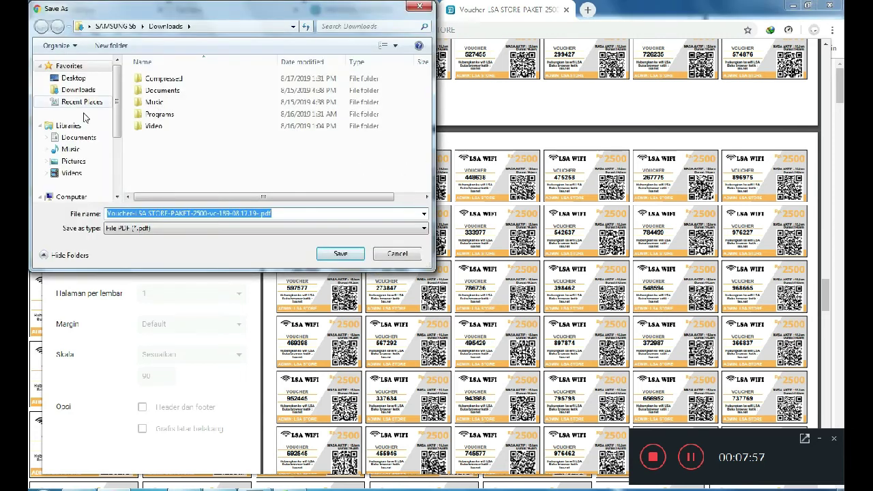
pyautogui.click(79, 139)
pyautogui.click(194, 215)
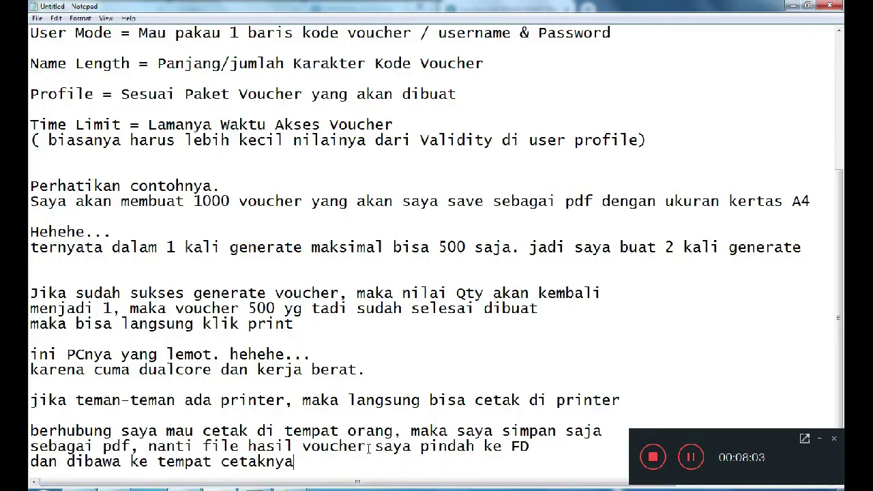
# Add the paragraph "pada contoh = saya simpan di mydokument" to the Notepad note.
pyautogui.press('Return')
pyautogui.press('Return')
pyautogui.write('pada contoh = saya simpan di mydokumen')
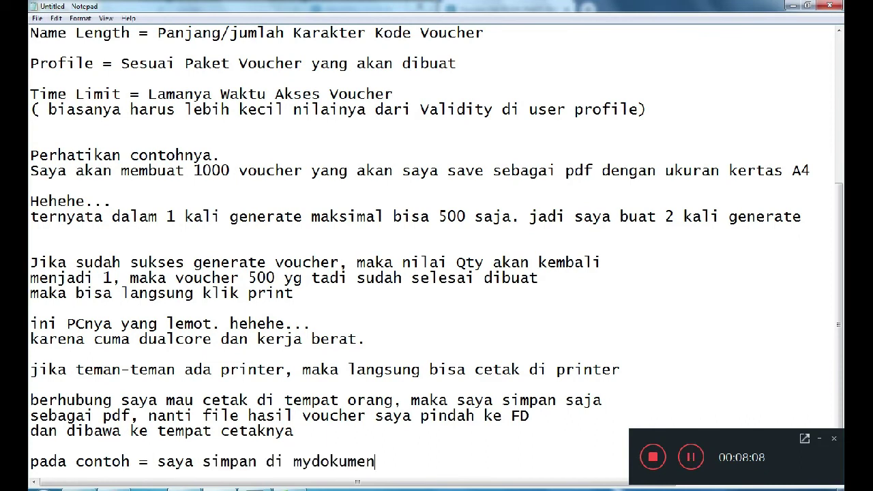
pyautogui.write('t')
pyautogui.press('Return')
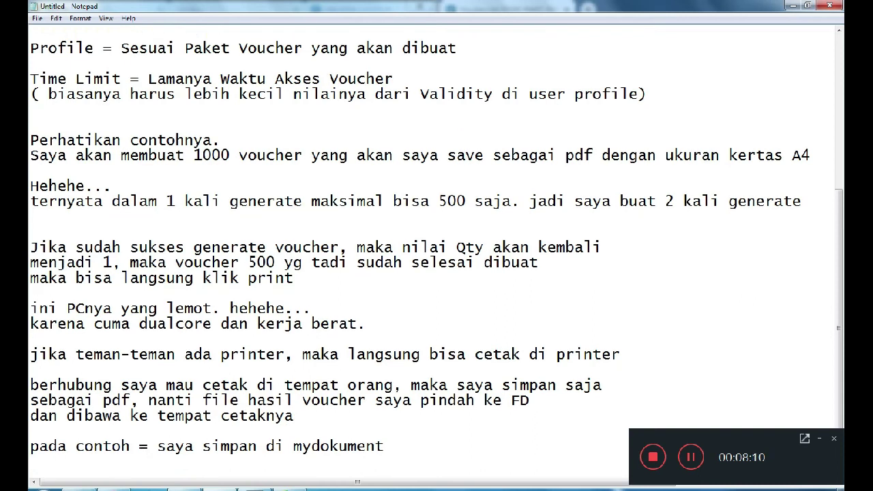
# Return to the browser's save dialog and save the voucher PDF in Documents.
pyautogui.click(793, 5)
pyautogui.click(339, 253)
# Correct the note's last line in Notepad to read "pada contoh = saya simpan di my dokumens (yg tadi salah) hehehe".
pyautogui.click(310, 486)
pyautogui.click(393, 448)
pyautogui.press('BackSpace')
pyautogui.write('s (salah')
pyautogui.press('BackSpace')
pyautogui.press('BackSpace')
pyautogui.press('BackSpace')
pyautogui.press('BackSpace')
pyautogui.press('BackSpace')
pyautogui.write('yg tadi salah) hehehe')
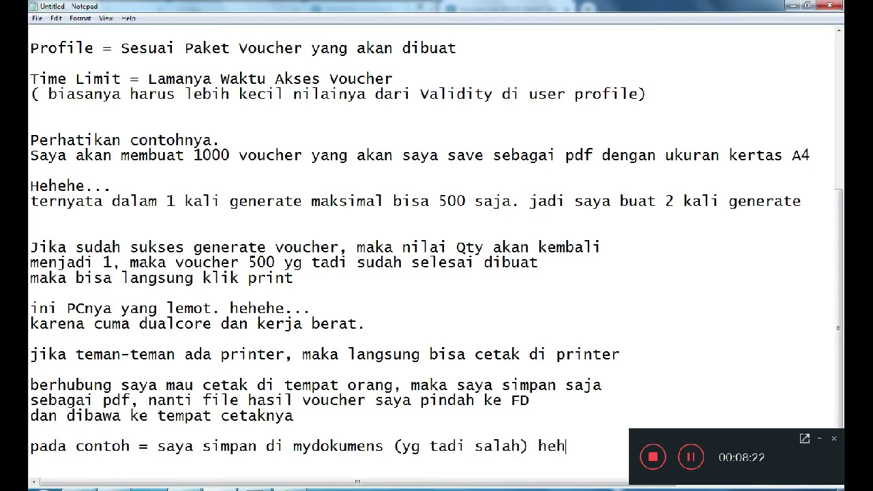
pyautogui.click(312, 446)
pyautogui.press('End')
# Leave blank lines and add the line "kita cek hasilnya di My Dokumens, dan file itu yg kita pindah".
pyautogui.press('Return')
pyautogui.press('Return')
pyautogui.press('Return')
pyautogui.press('Return')
pyautogui.write('kita ')
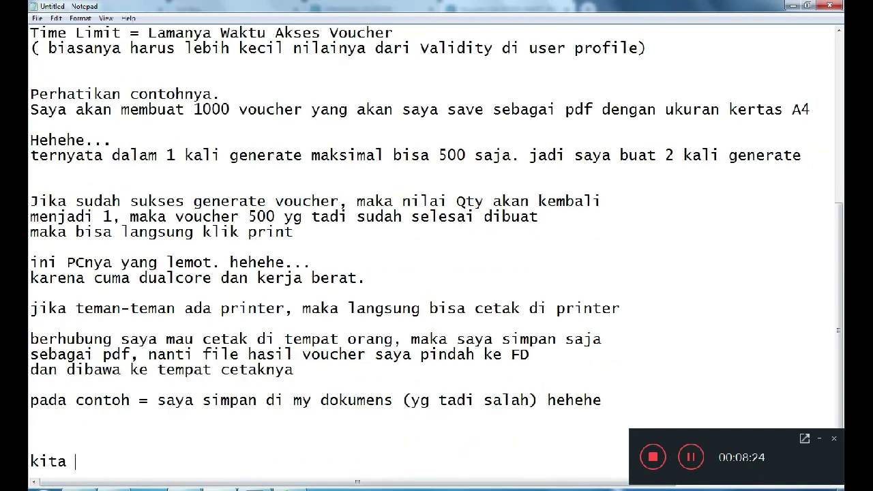
pyautogui.write('cek hasilnya di My Do')
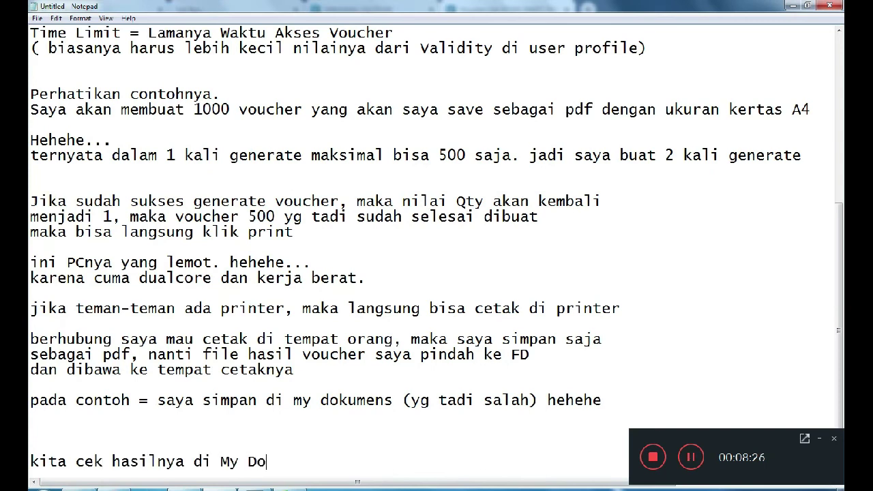
pyautogui.write('kumens, dan fil')
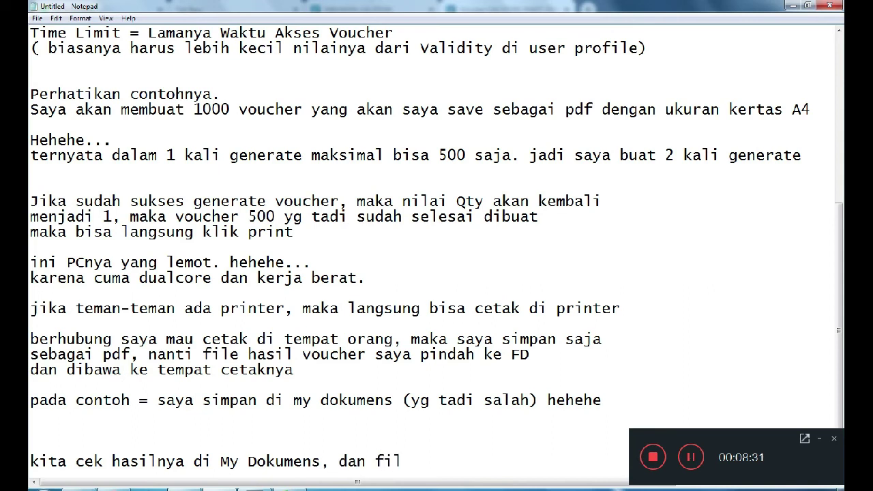
pyautogui.write('e itu yg kita p')
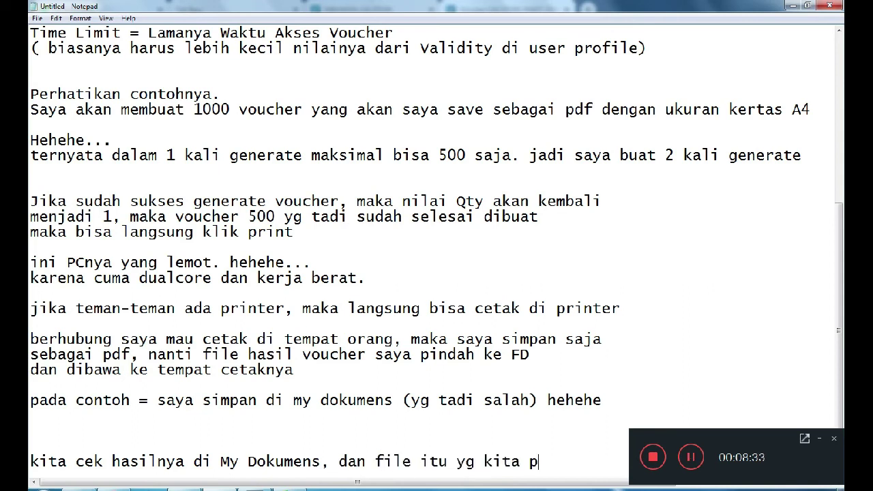
pyautogui.write('indah')
# Continue the note with the line "ke Flashdisk untuk selanjutnya dicetak di tempat orang (jika tidak punya printer sendiri)".
pyautogui.press('Return')
pyautogui.write('ke Flashdisk unt')
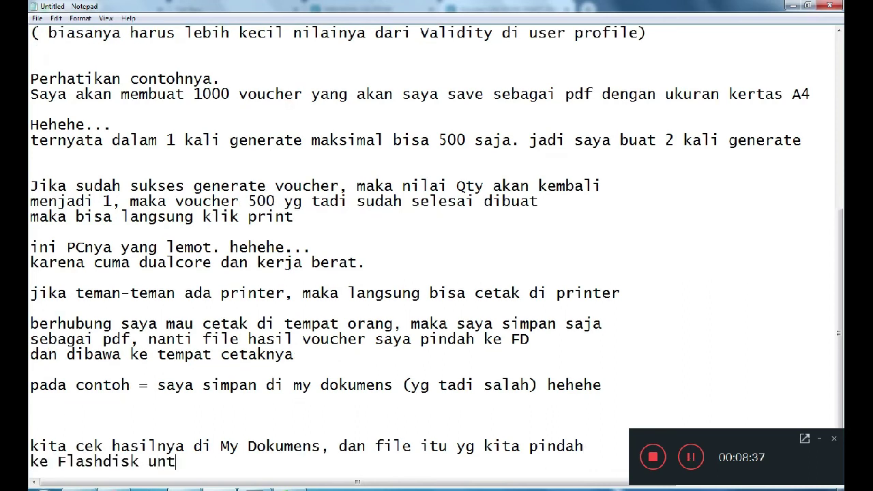
pyautogui.write('uk selanjutnya dicetak')
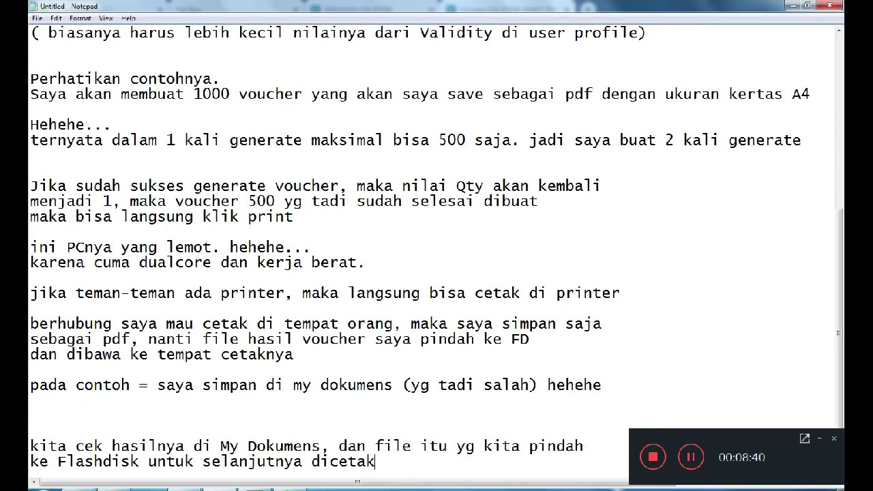
pyautogui.write(' di tempat orang ')
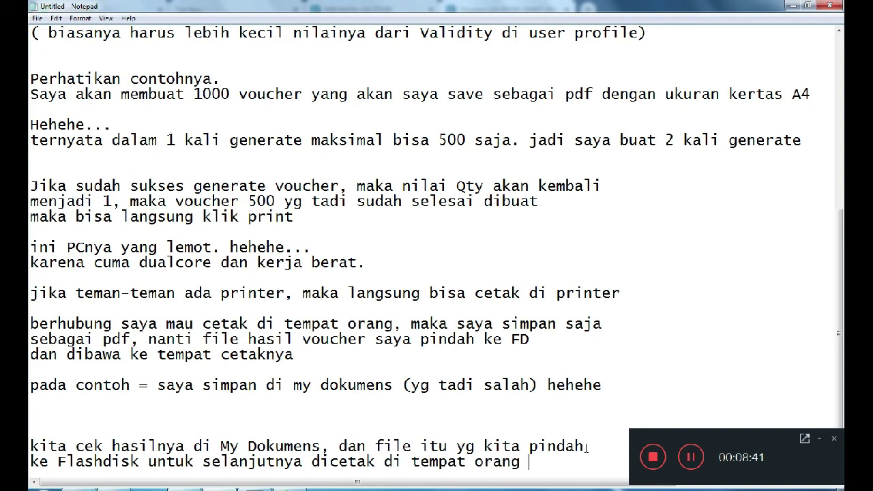
pyautogui.write('(jika tidak')
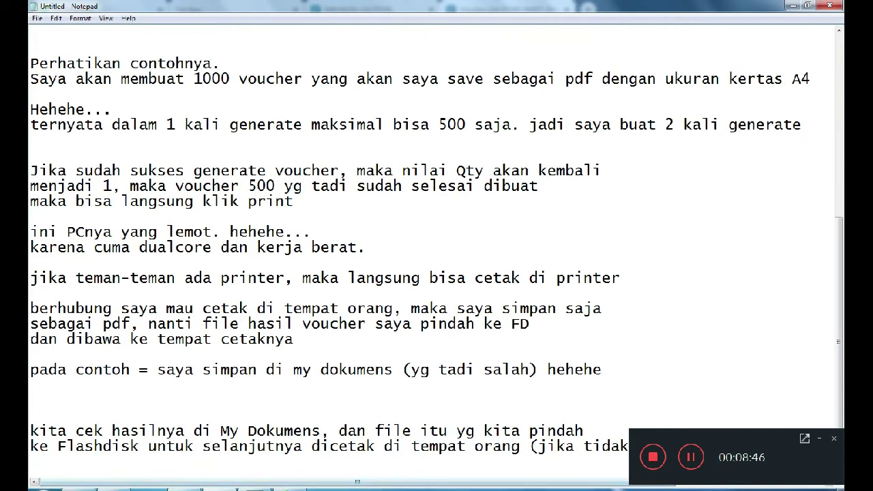
pyautogui.moveTo(529, 484); pyautogui.dragTo(626, 476)
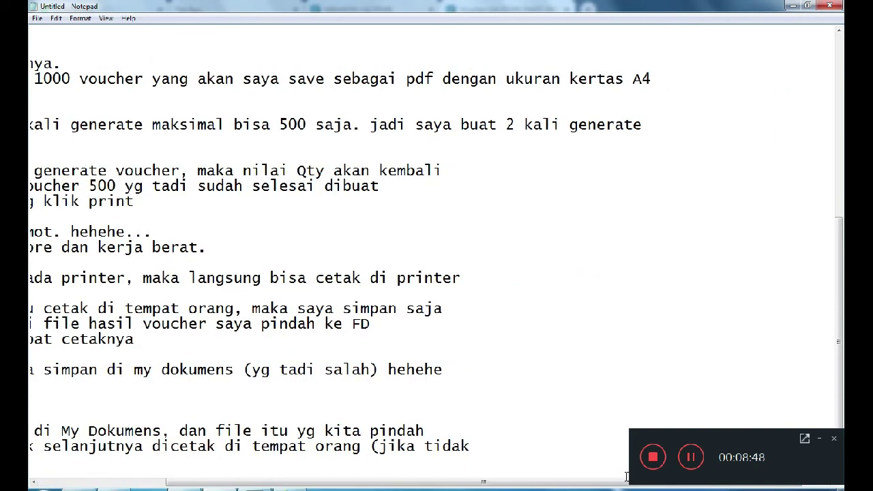
pyautogui.write('punya printer ser')
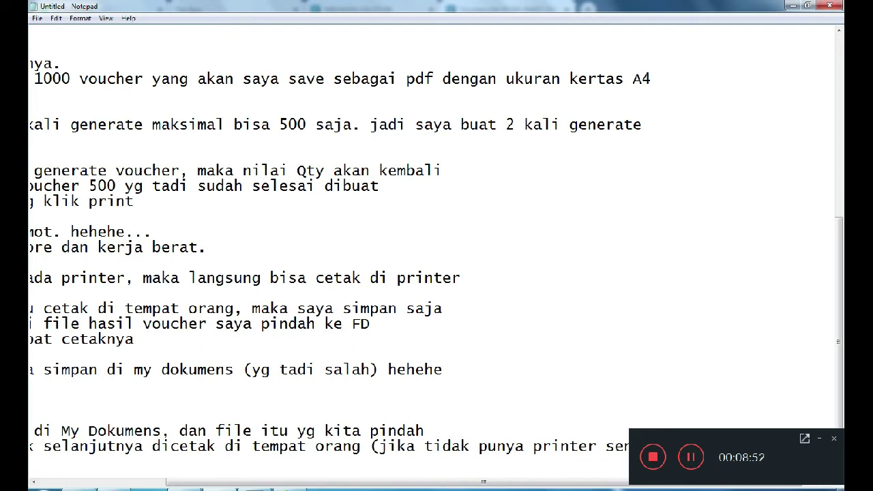
pyautogui.moveTo(541, 482); pyautogui.dragTo(638, 486)
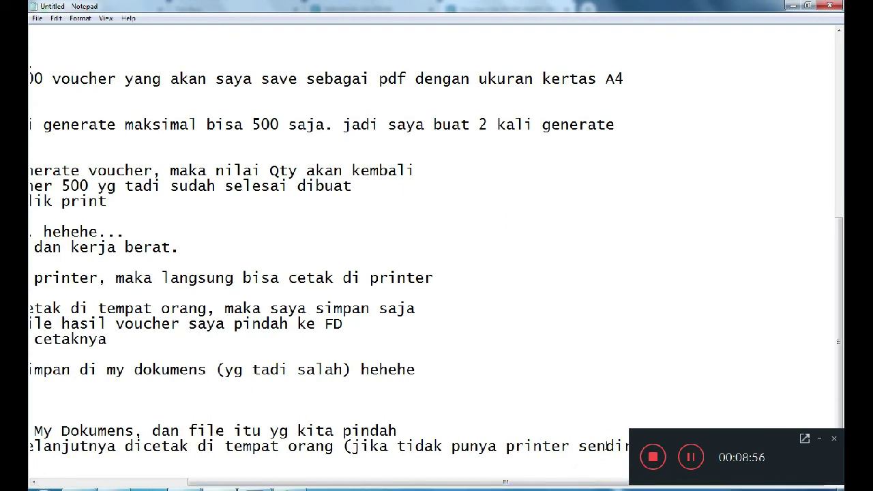
pyautogui.moveTo(702, 484); pyautogui.dragTo(634, 486)
pyautogui.scroll(-1, 544, 485)
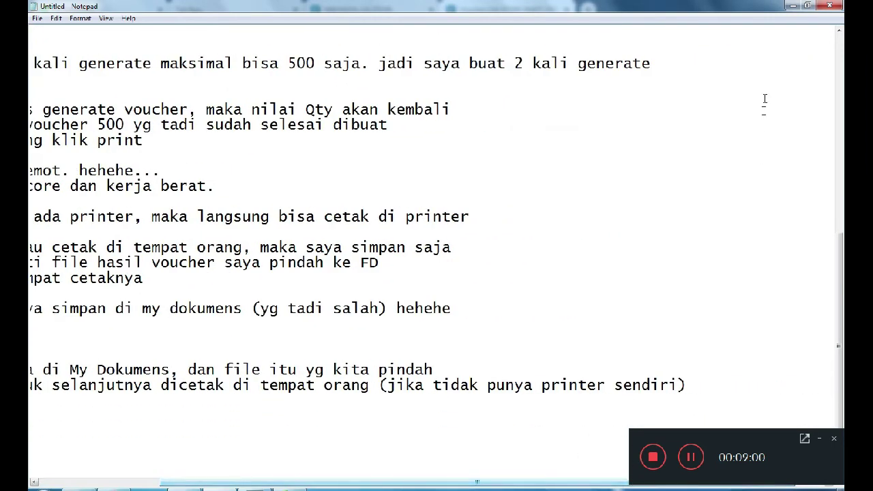
# Leave Notepad, open the Documents library in a maximized window and open the saved Voucher-LSA STORE-PAKET-2500 PDF.
pyautogui.click(791, 7)
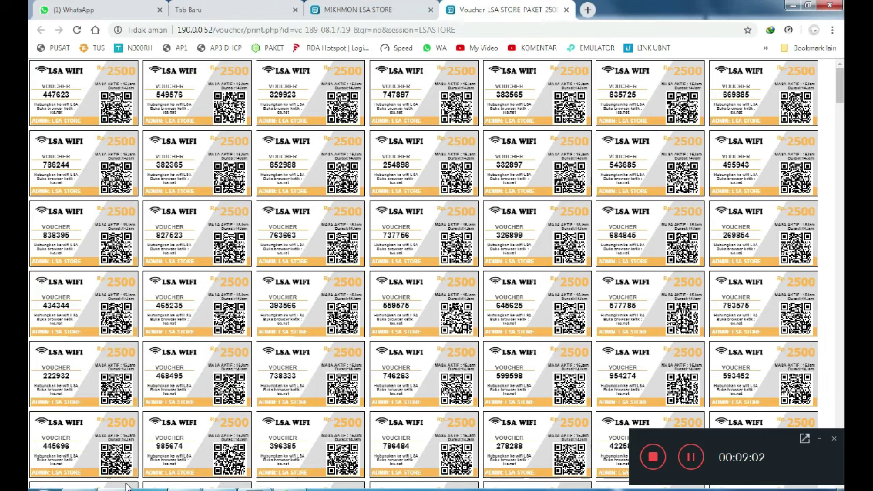
pyautogui.press('super')
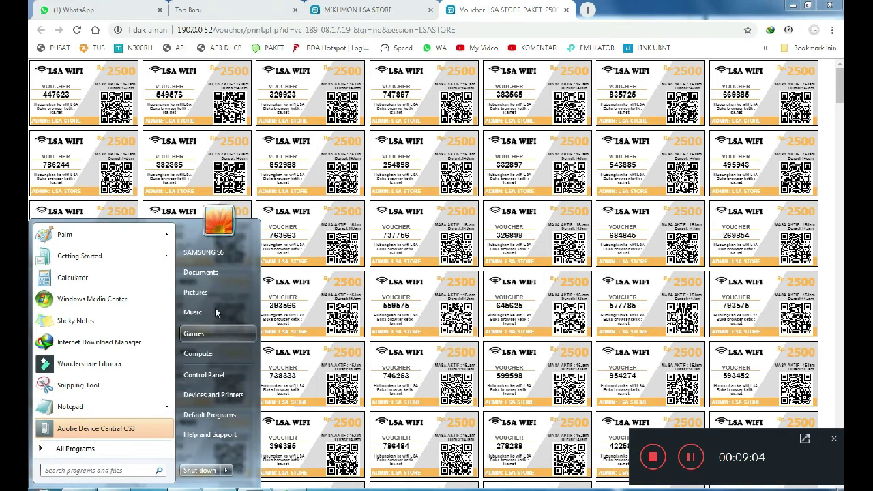
pyautogui.click(217, 280)
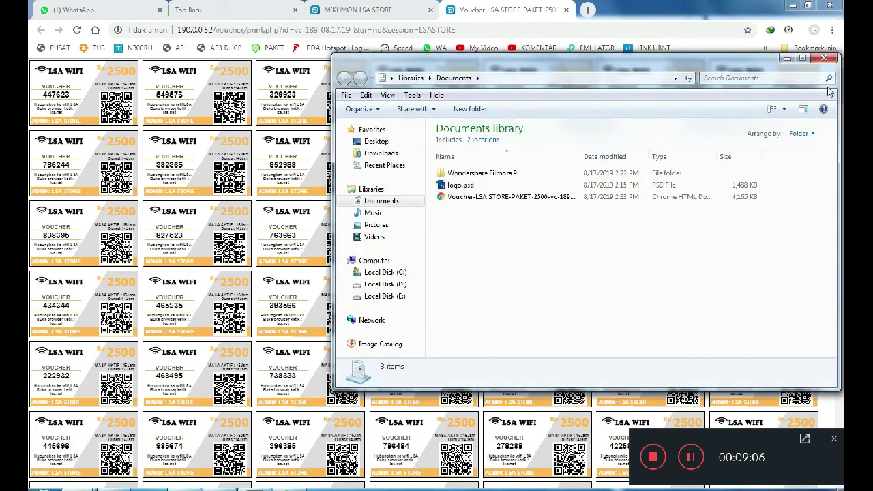
pyautogui.click(804, 58)
pyautogui.click(179, 144)
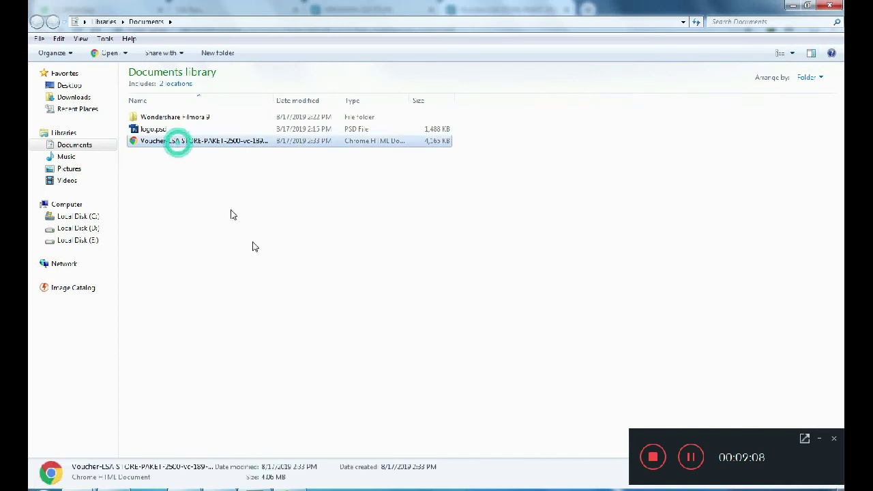
pyautogui.doubleClick(184, 143)
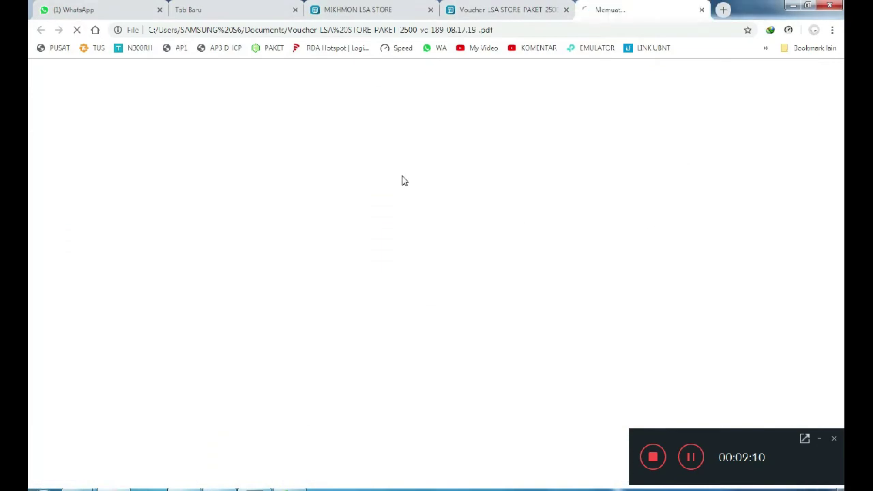